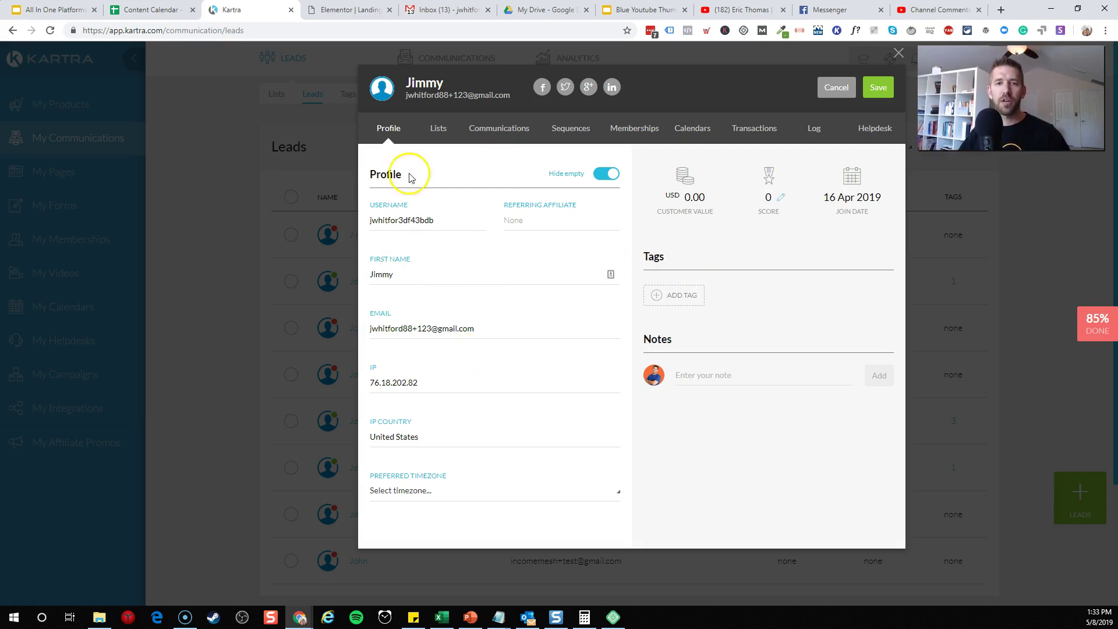
left_click(413, 196)
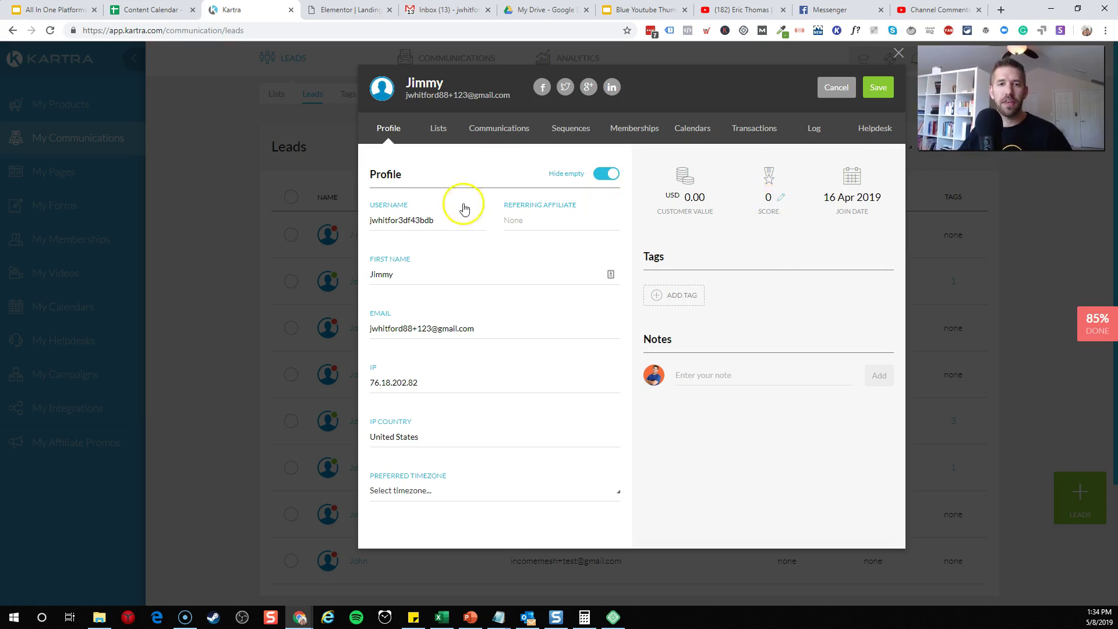
left_click(419, 220)
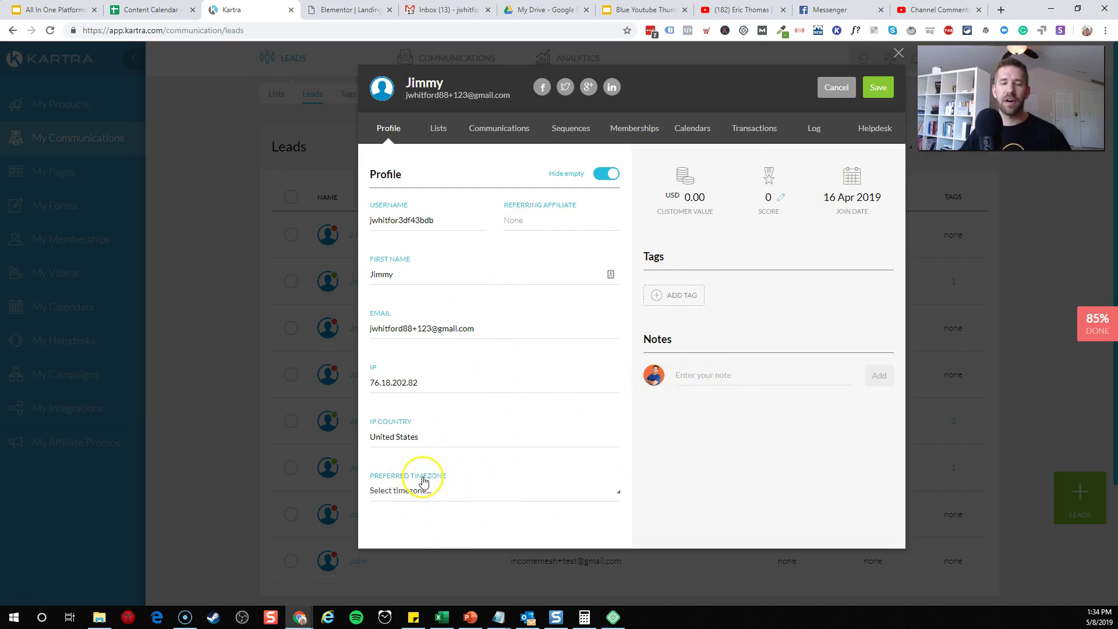
- Save the note 'Just had a strategy call, follow up in 10 days' on the lead's profile
left_click(728, 375)
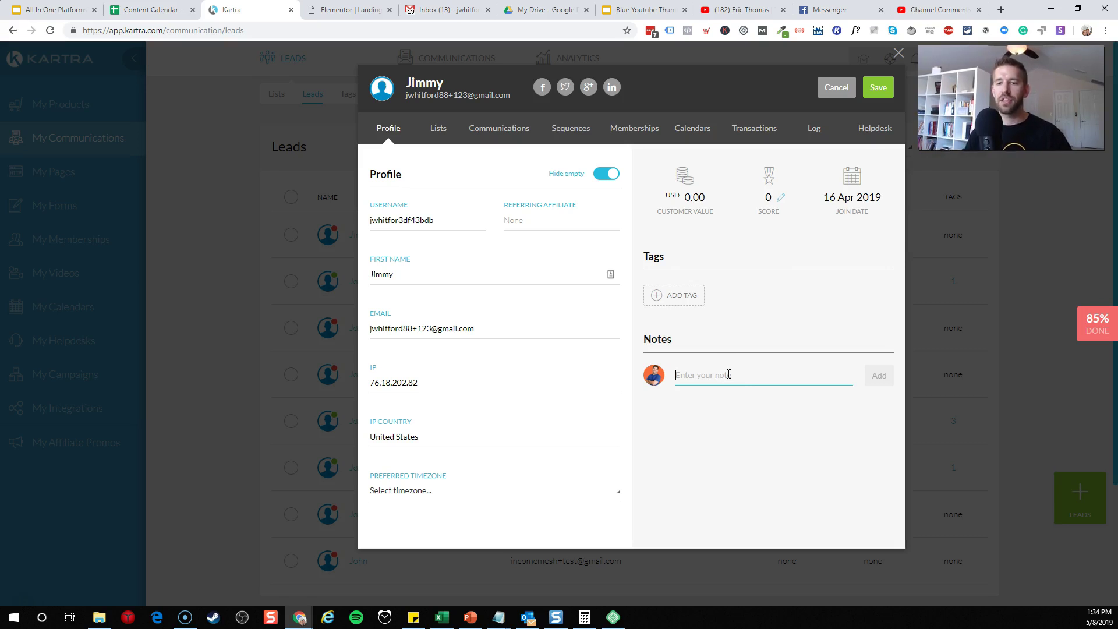
type("Just had a")
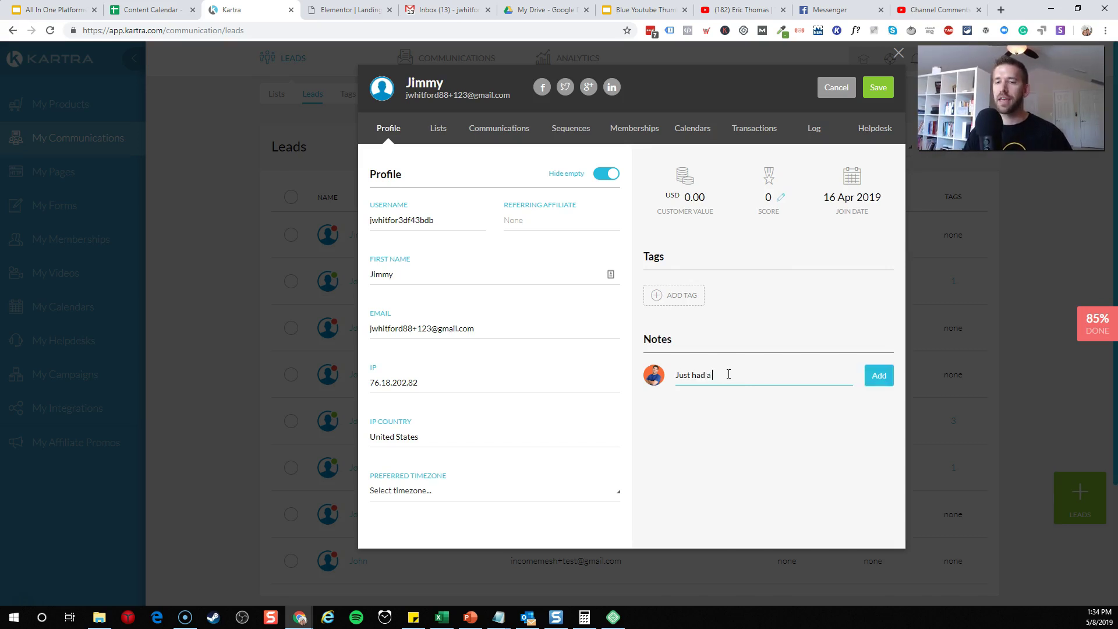
type(" strategy ca")
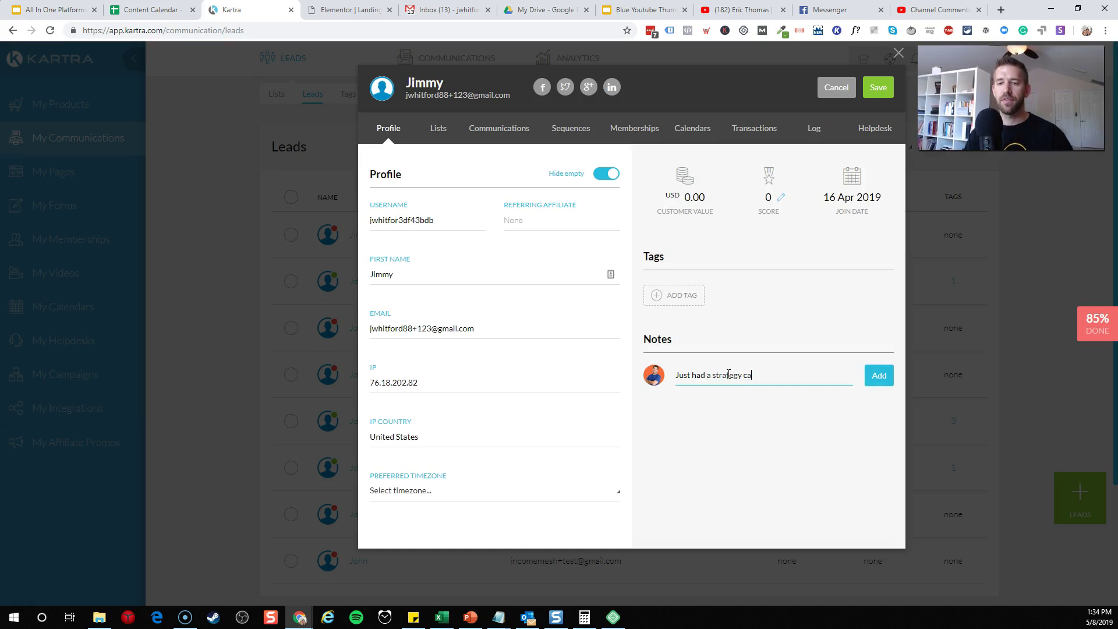
type("ll, follow up in 1")
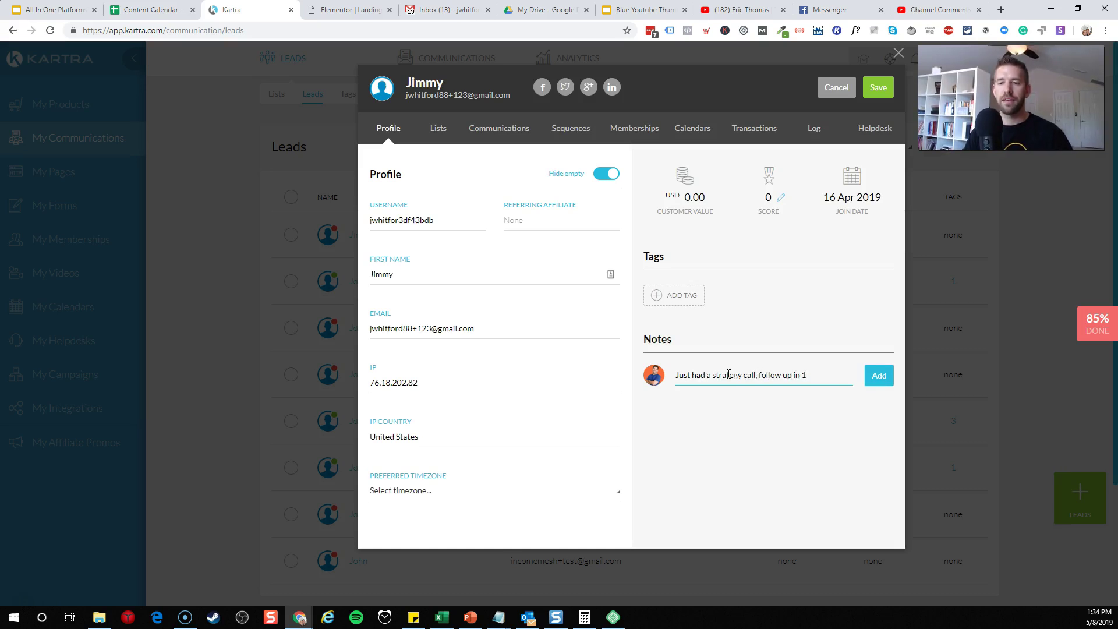
type("0 days")
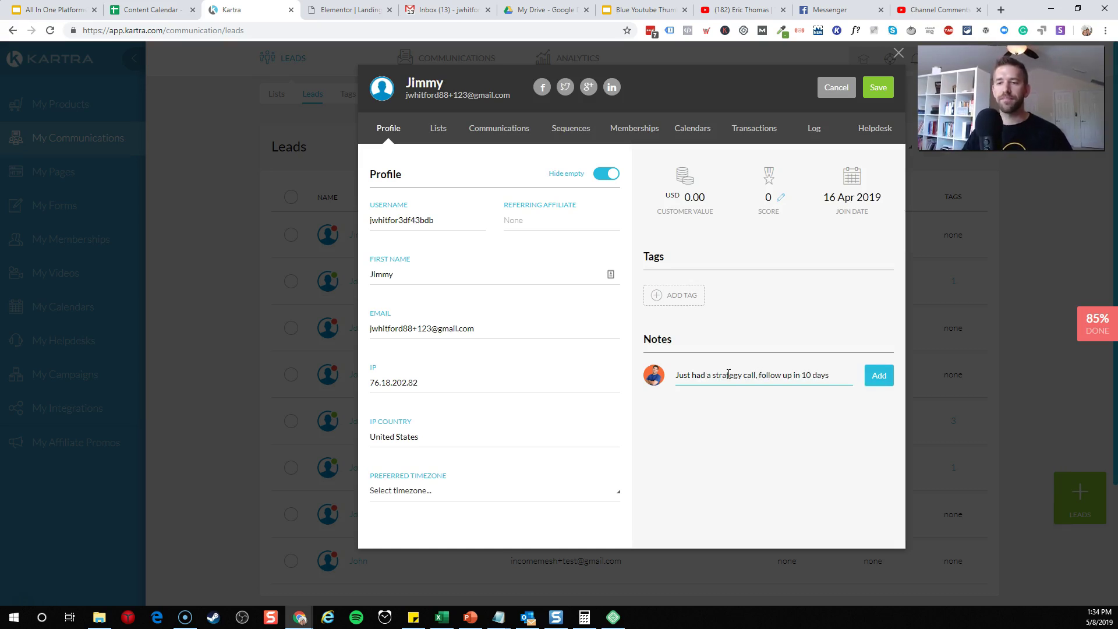
left_click(879, 376)
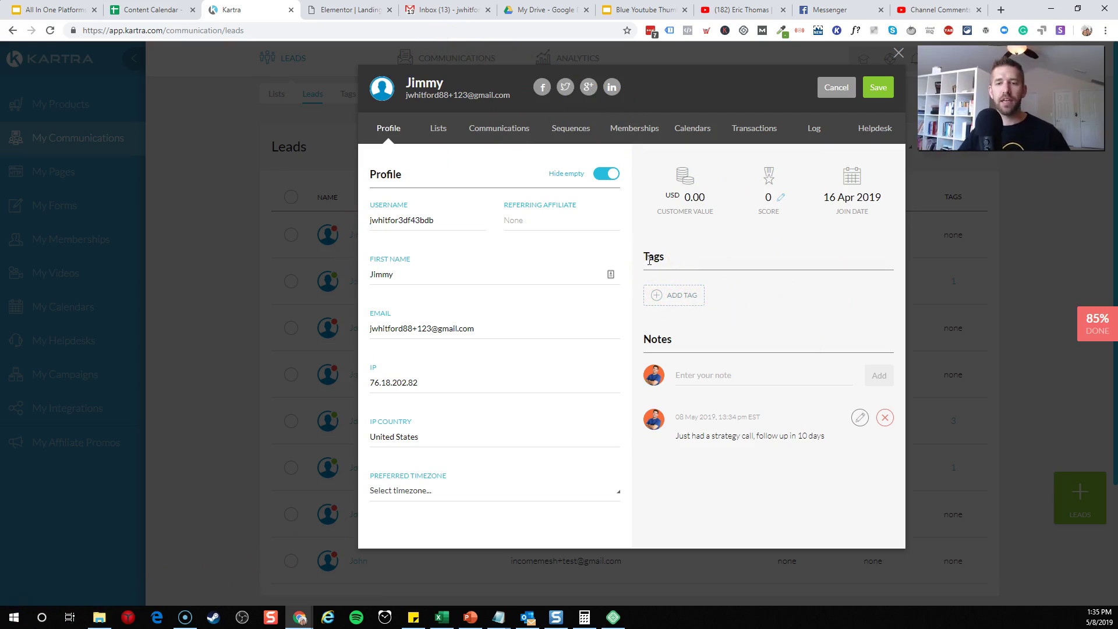
- Start a new tag named 'Pipeline - Warm Lead' with description 'Just had a call not booked yet'
left_click(664, 294)
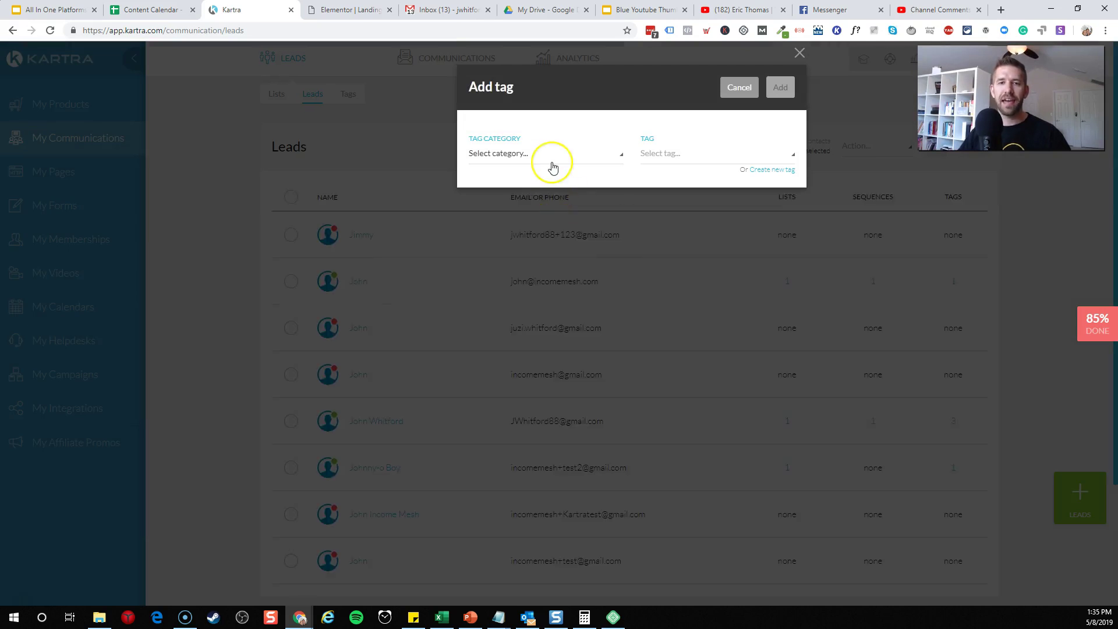
left_click(553, 167)
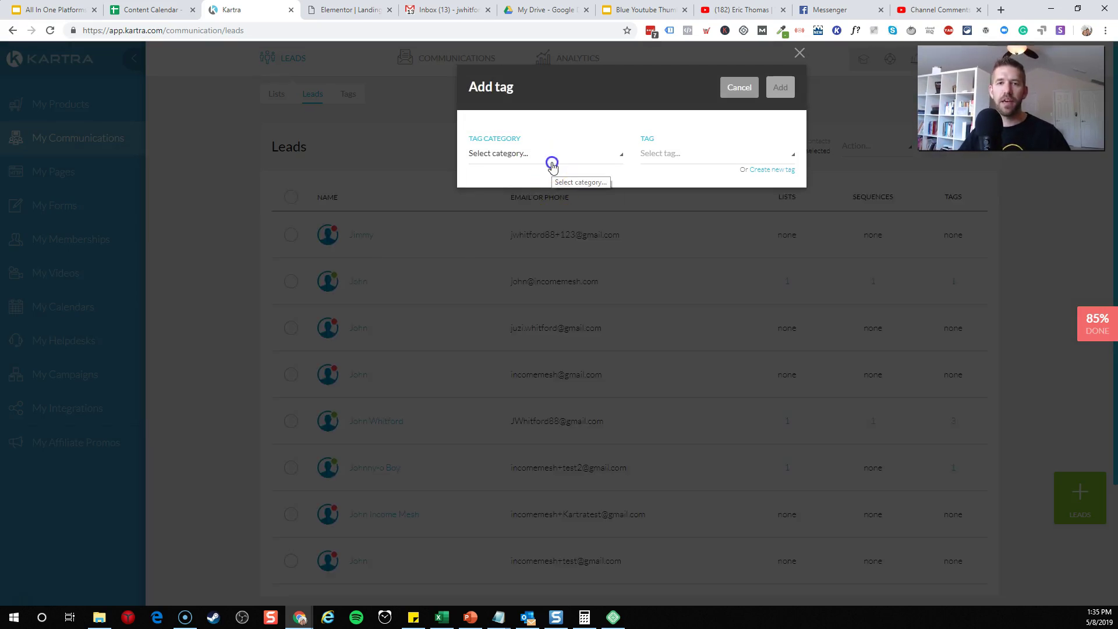
left_click(553, 153)
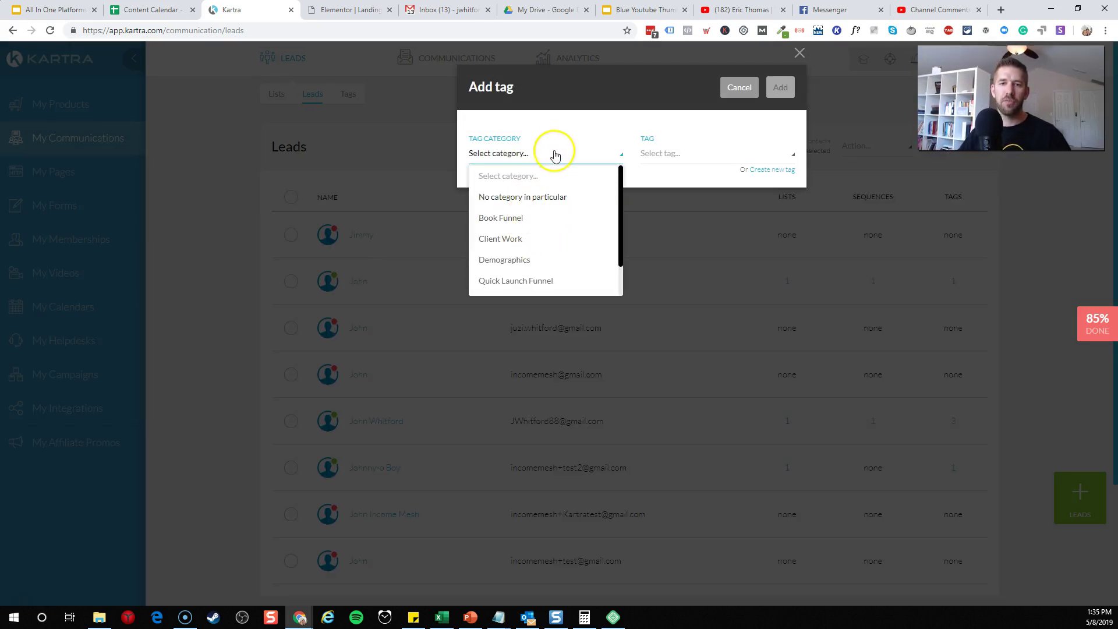
left_click(777, 170)
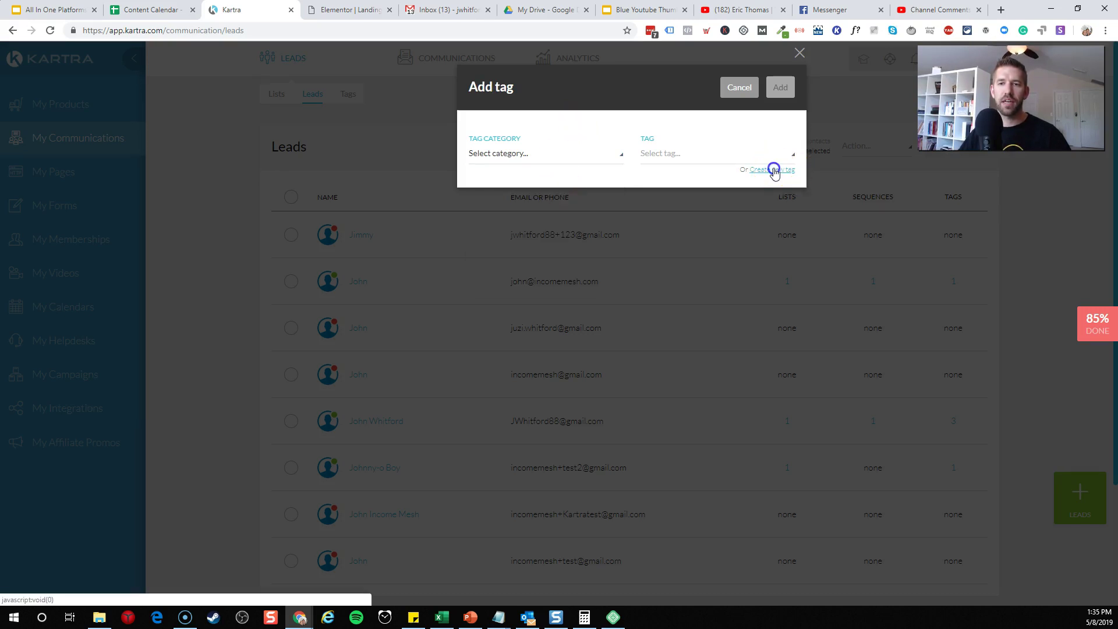
left_click(533, 155)
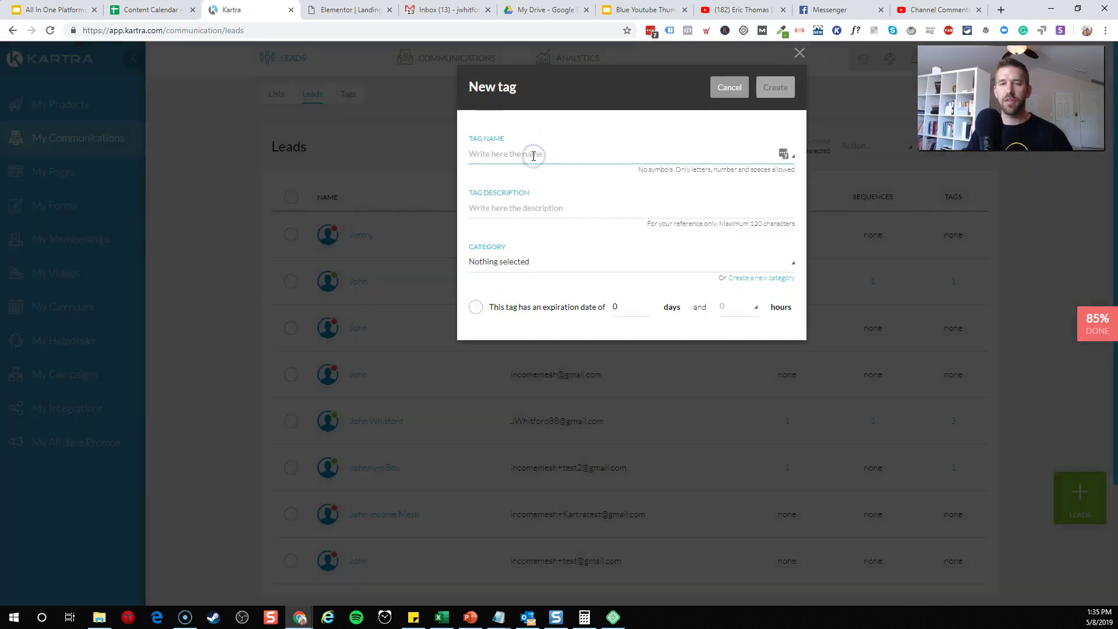
type("P")
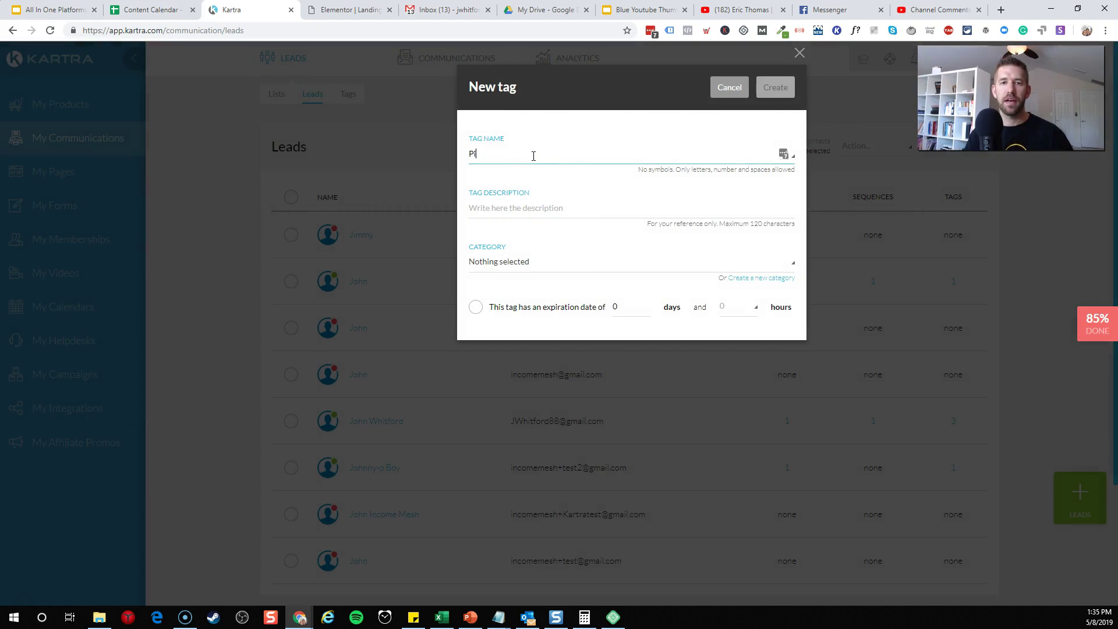
type("ipeline -0")
key("BackSpace")
type("Warm Lead")
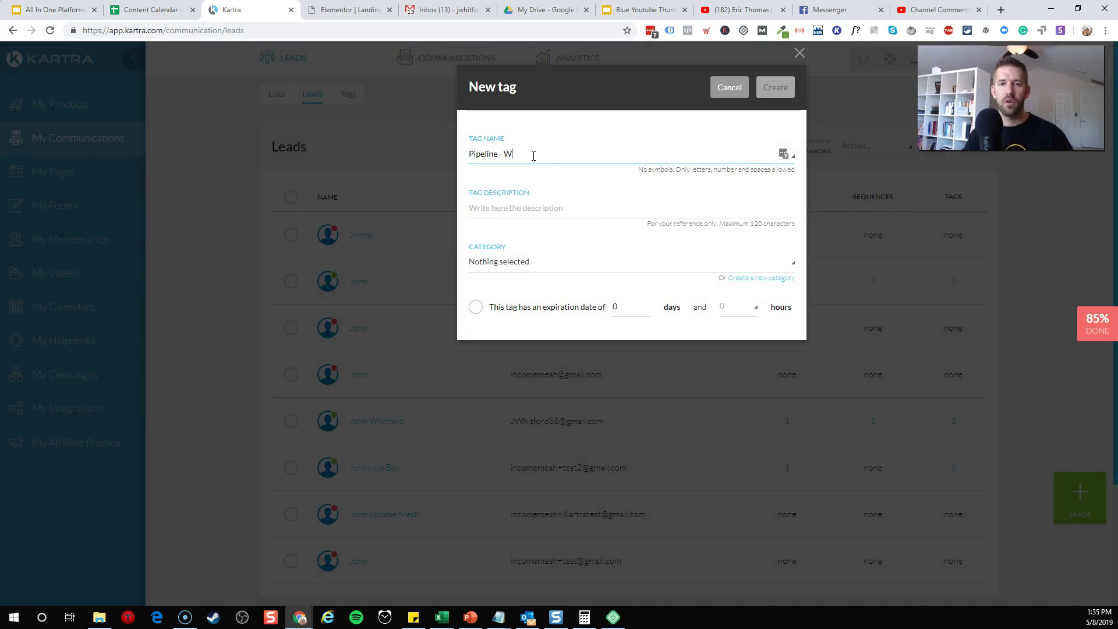
left_click(536, 208)
type("Just had a cal")
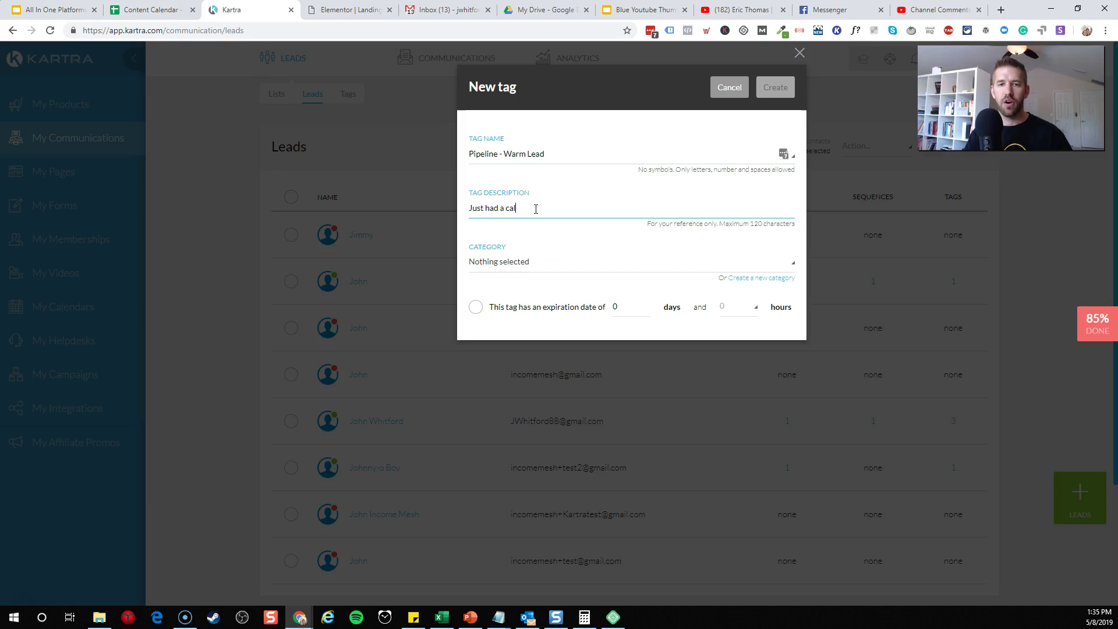
type("l not booked yet")
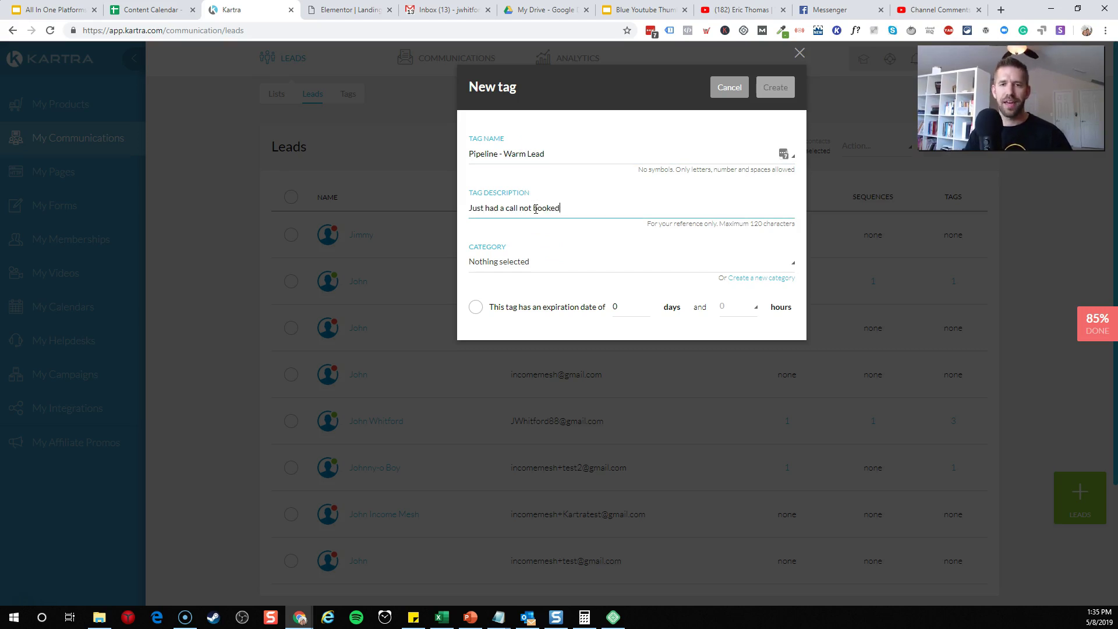
- File the tag under a new 'Pipeline Management' category, set it to expire after 7 days, and create it
left_click(529, 262)
left_click(719, 267)
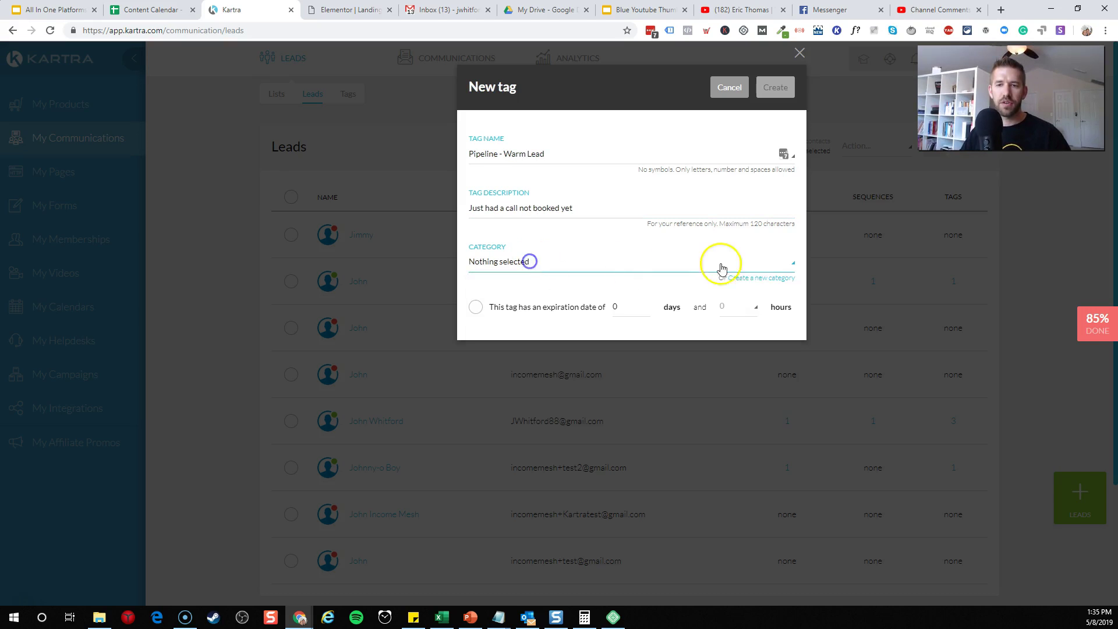
left_click(748, 279)
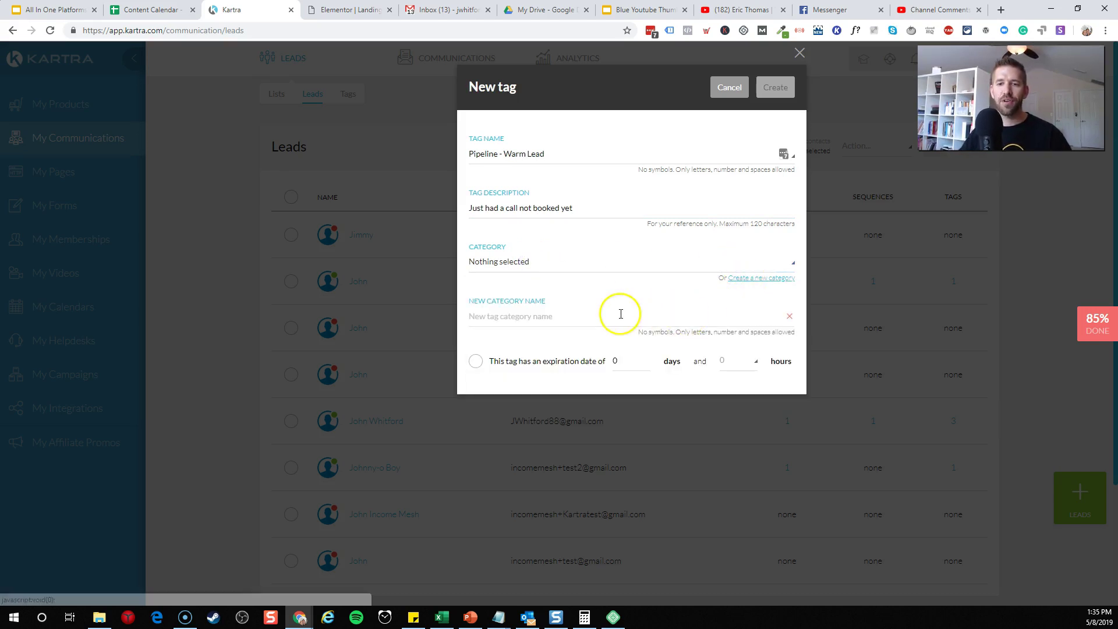
left_click(619, 315)
type("Pipe")
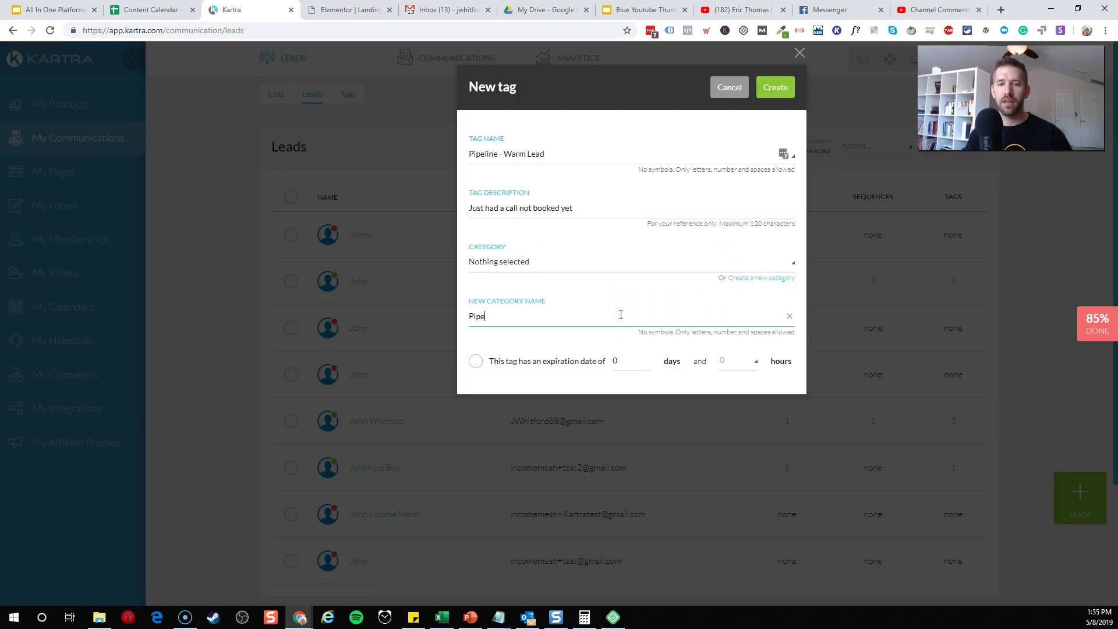
type("line Management")
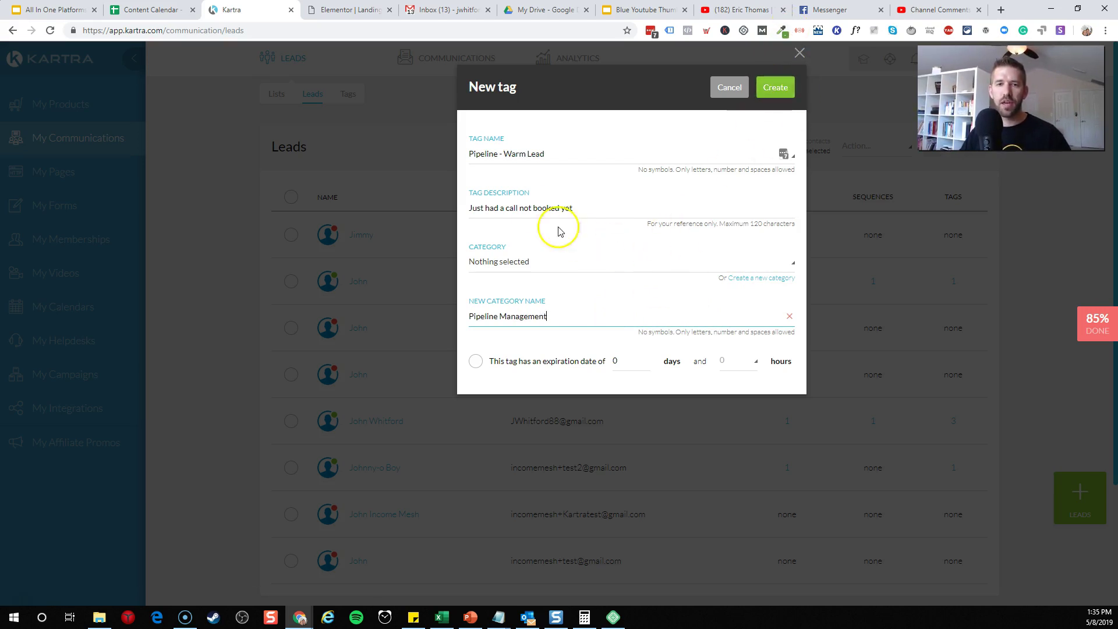
left_click_drag(546, 154, 460, 157)
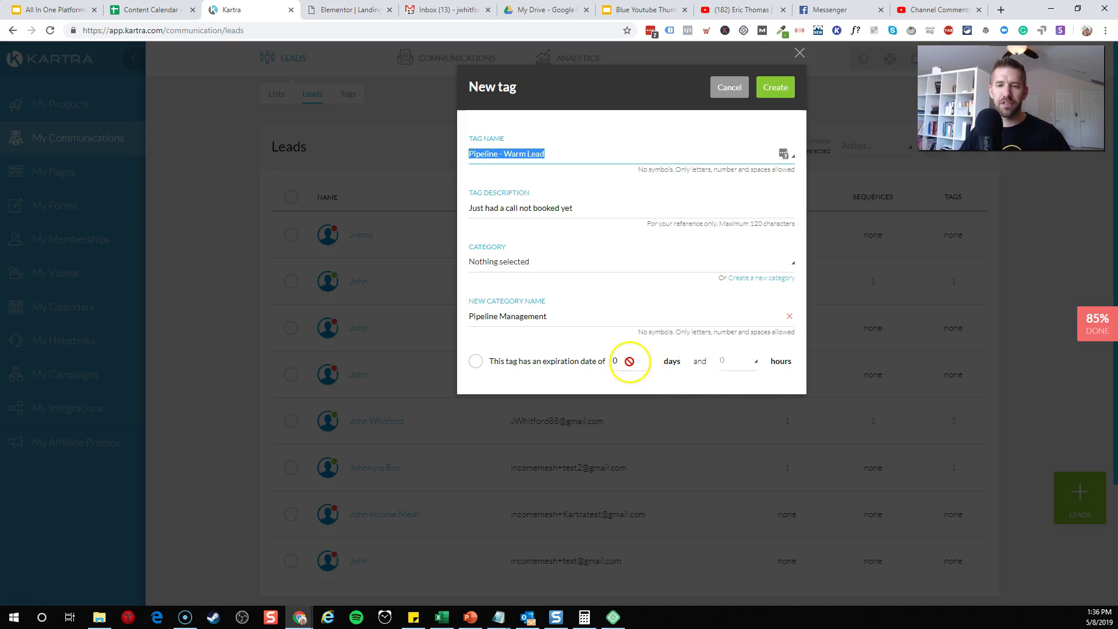
left_click(492, 365)
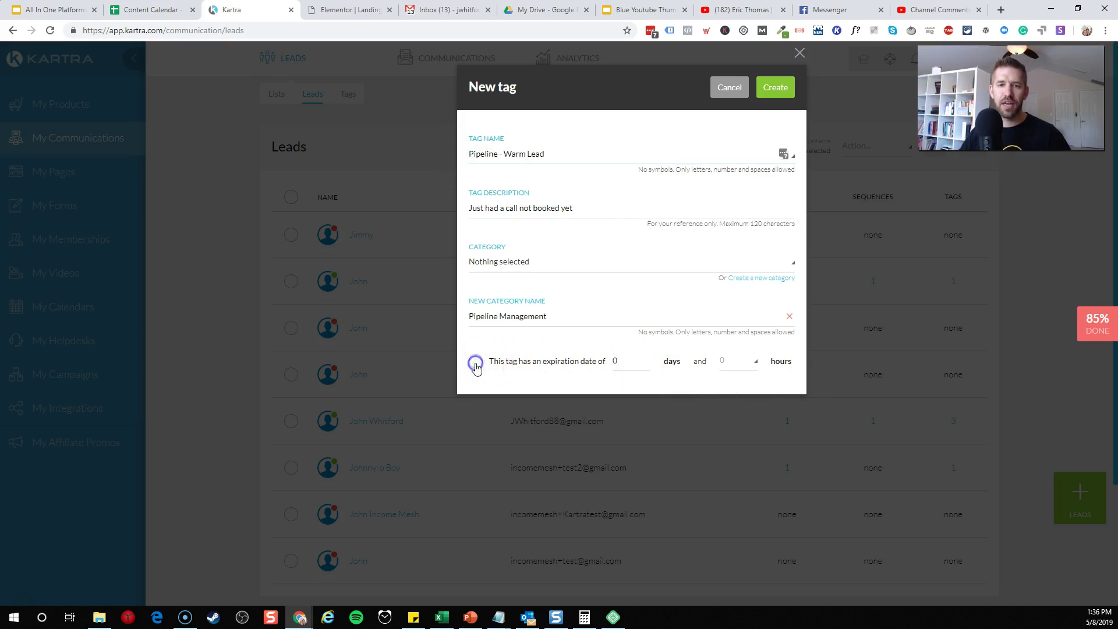
left_click(622, 358)
type("7")
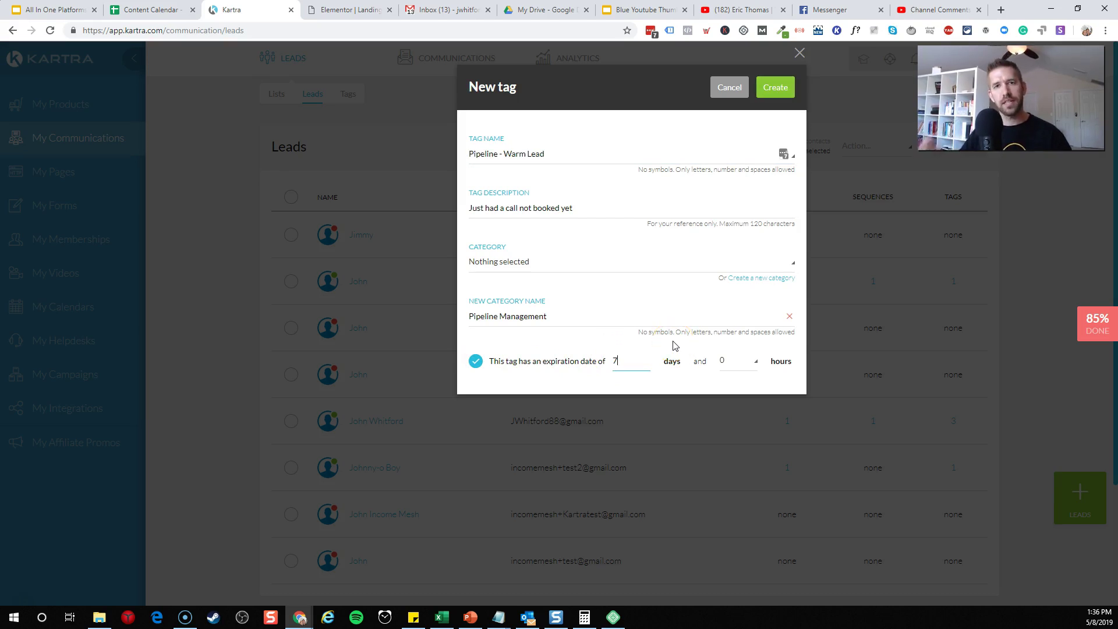
left_click(777, 87)
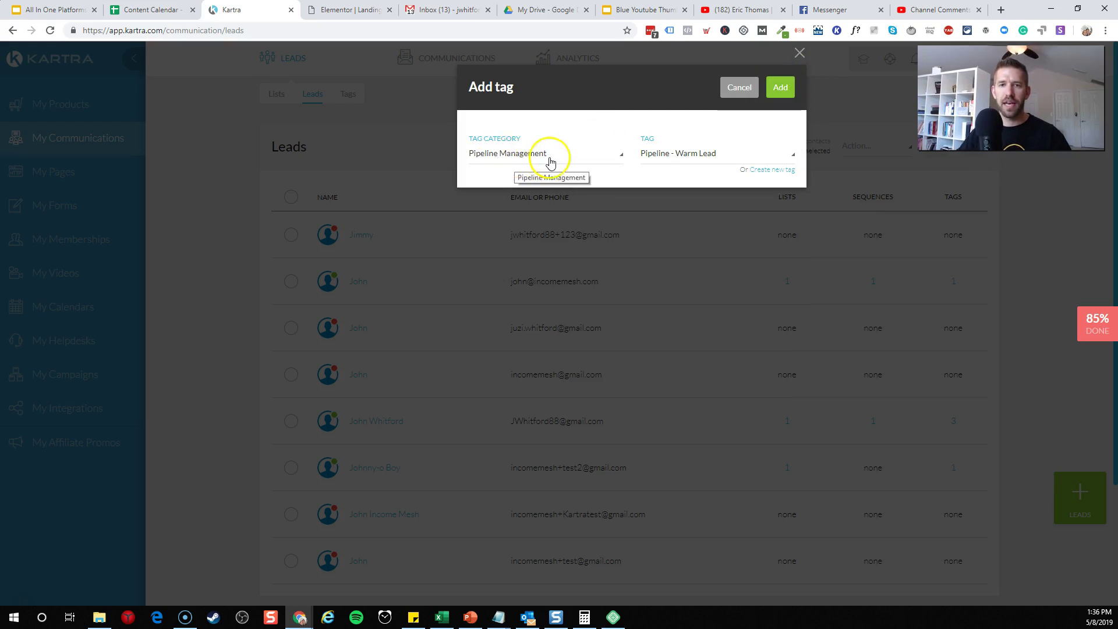
- Apply the Pipeline - Warm Lead tag to the lead
left_click(779, 87)
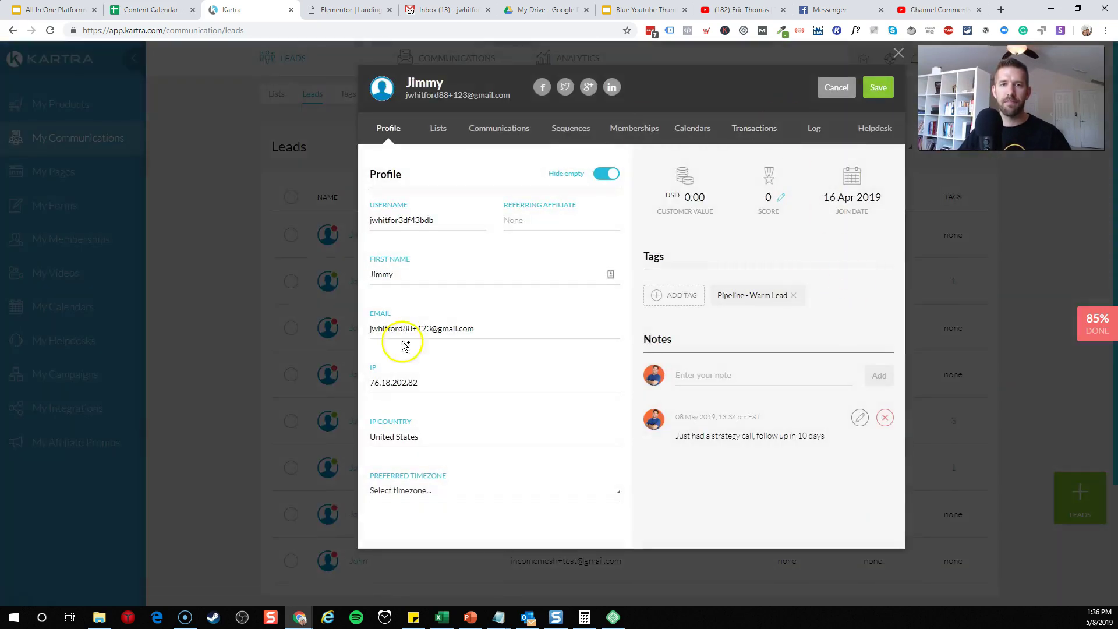
mouse_move(737, 299)
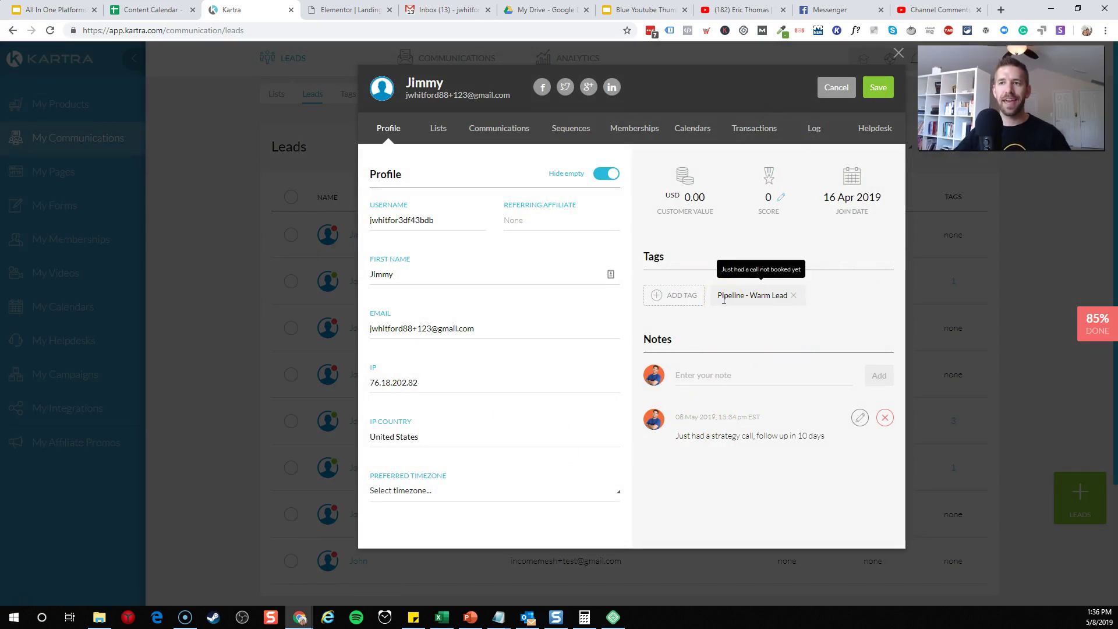
left_click(711, 307)
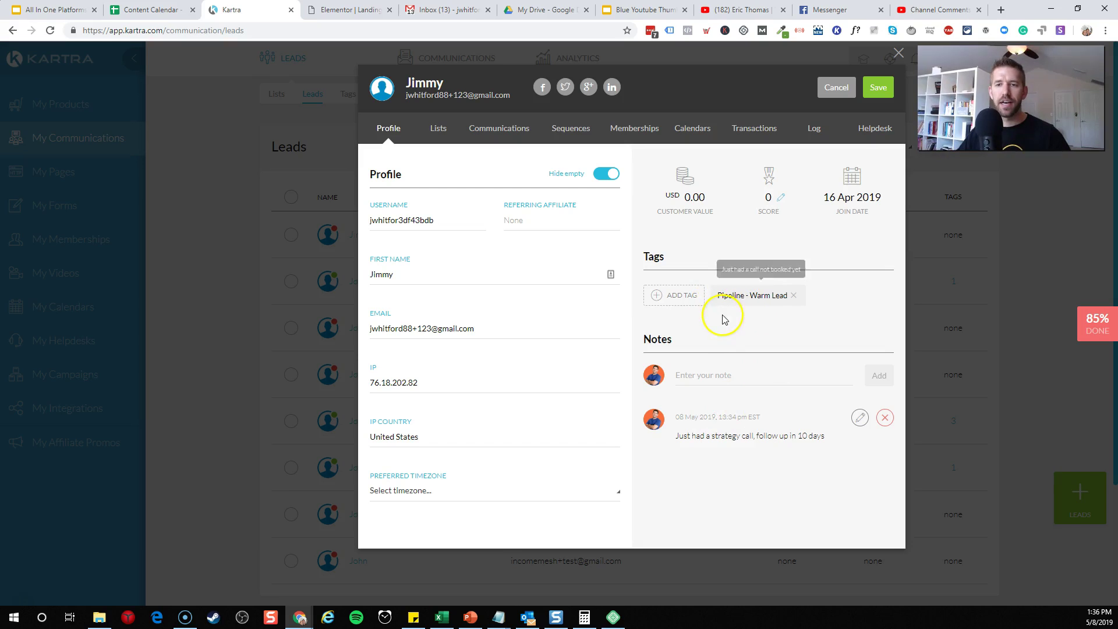
double_click(760, 293)
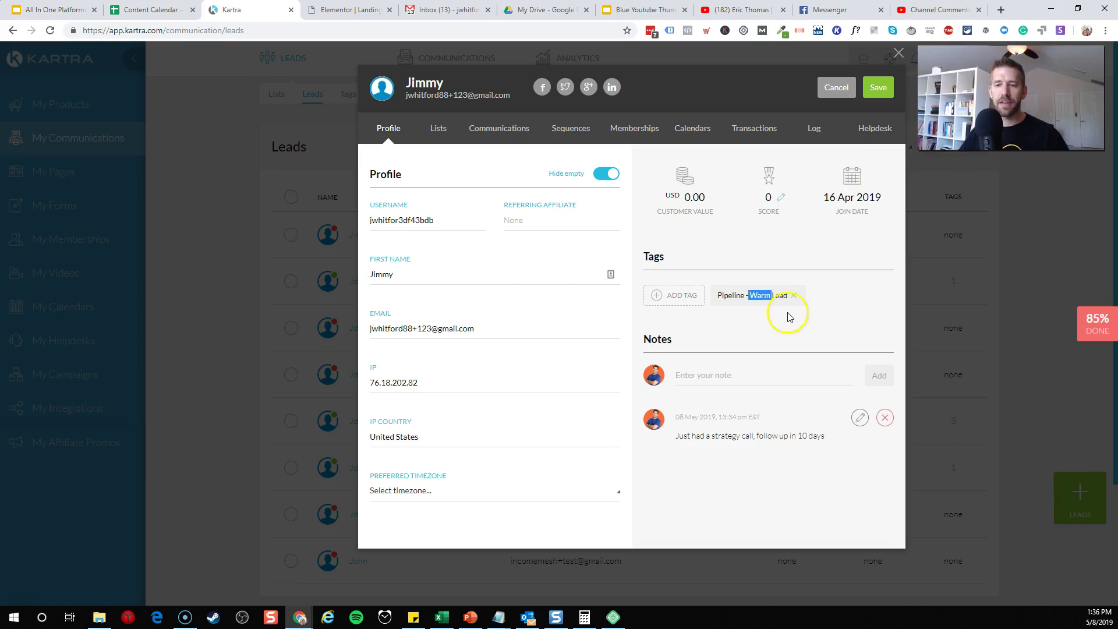
left_click(747, 334)
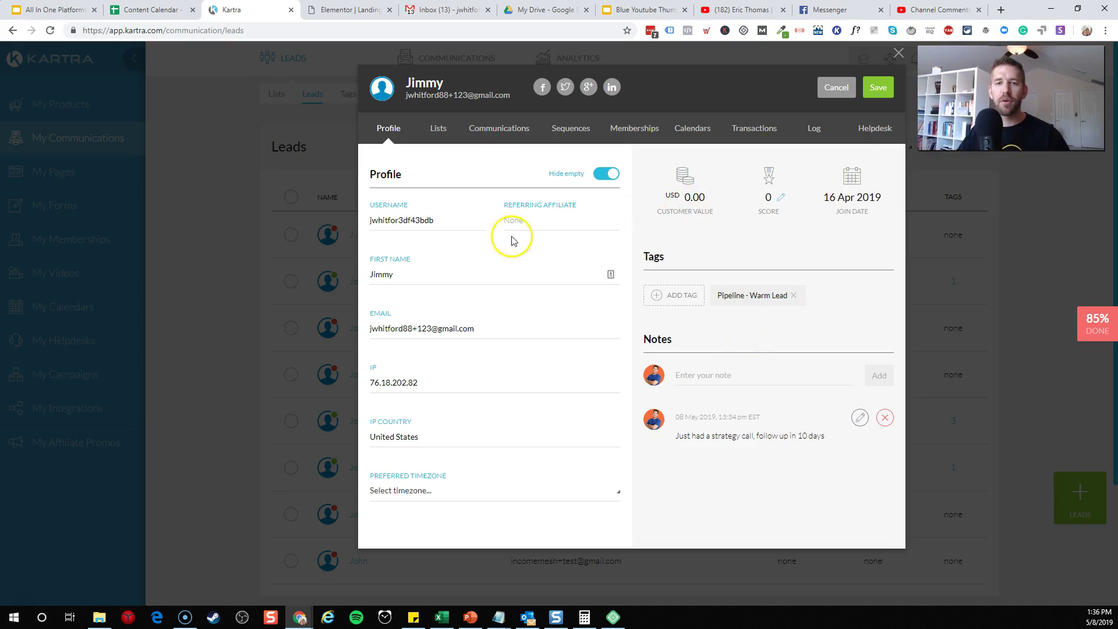
- Inspect the lead's customer value and score, leaving both unchanged
left_click(693, 198)
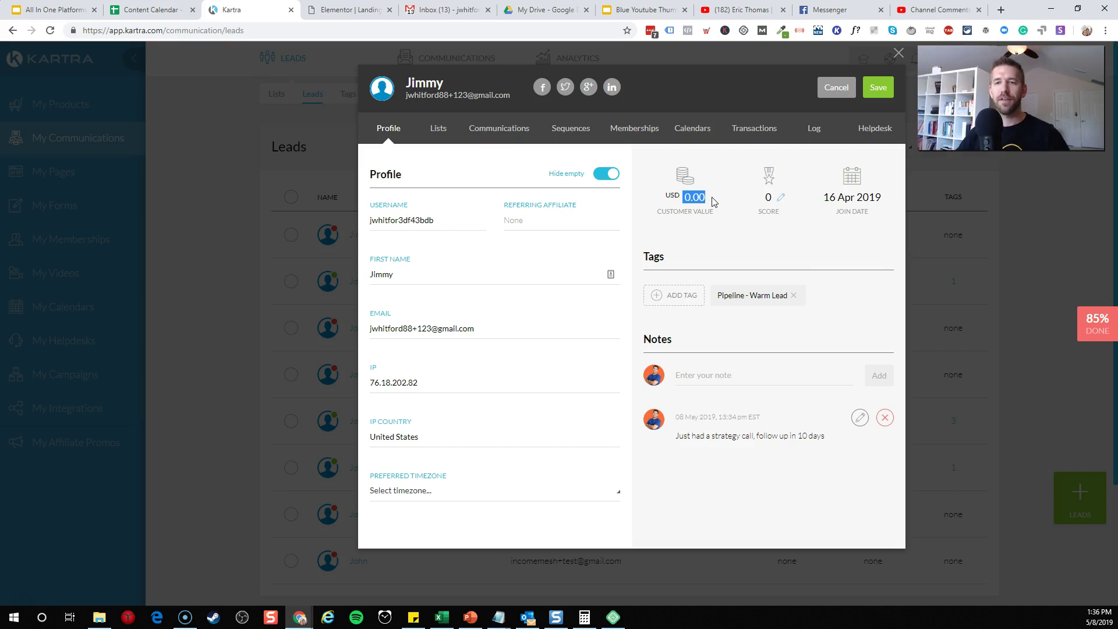
left_click(714, 200)
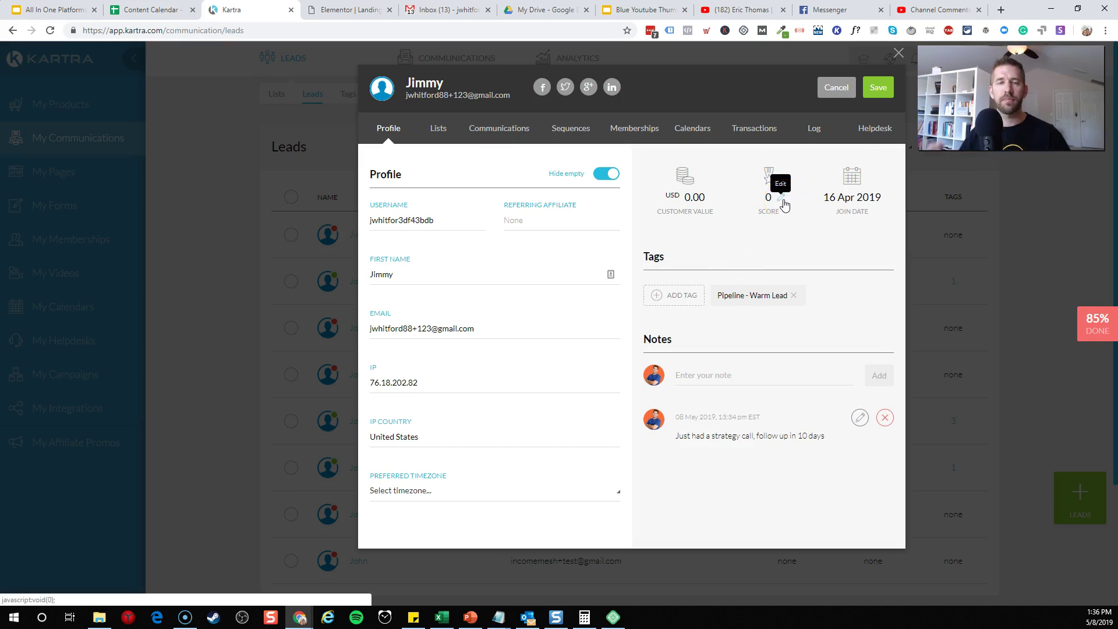
left_click(781, 219)
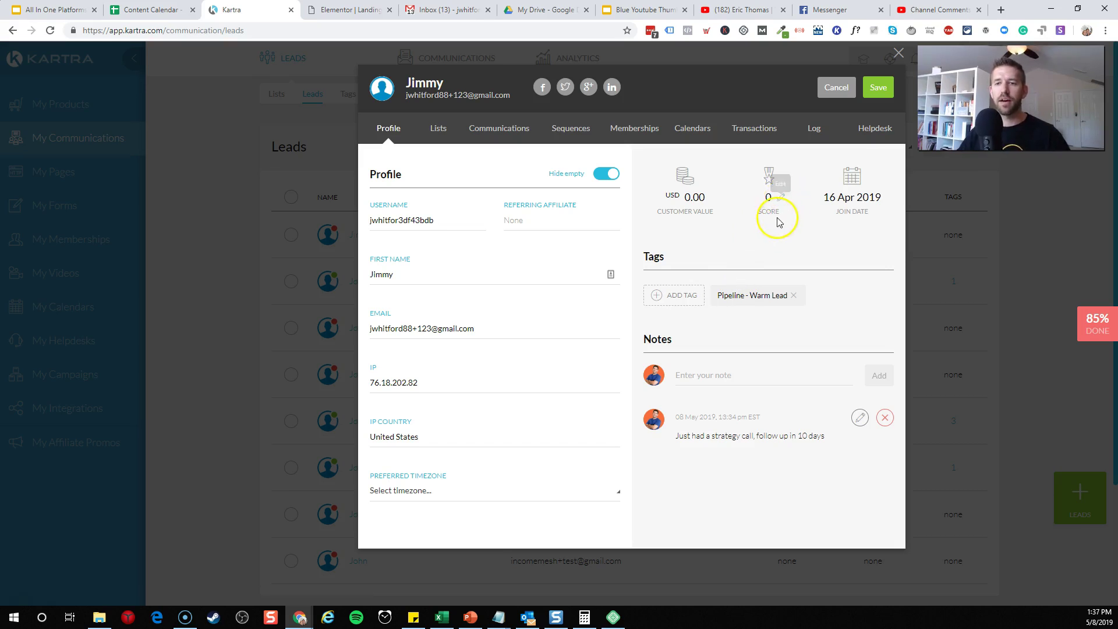
left_click(767, 213)
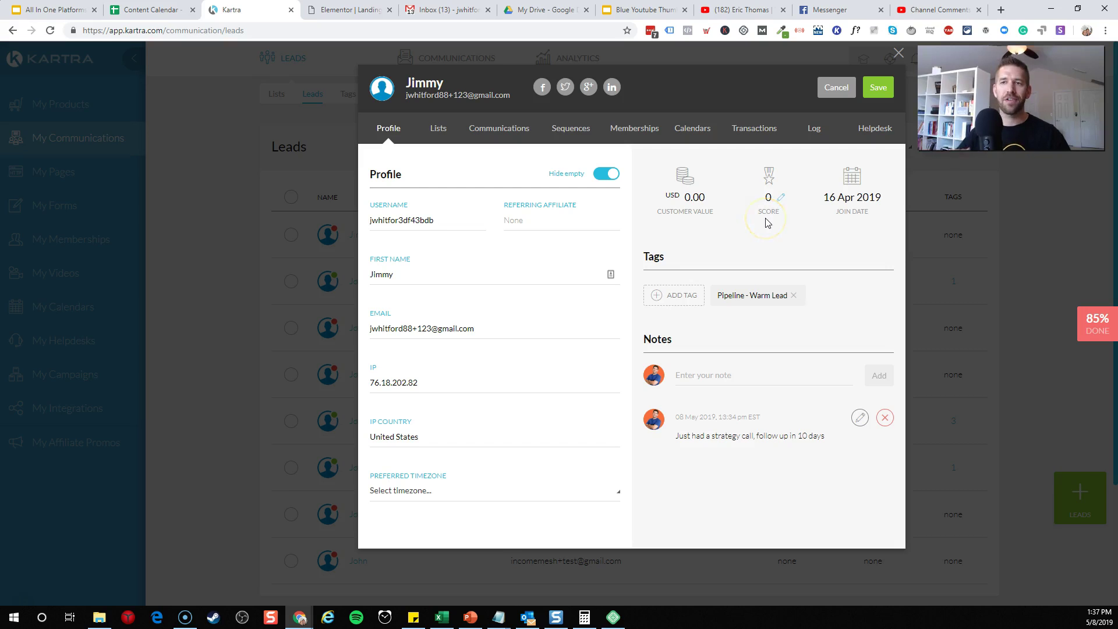
left_click(771, 198)
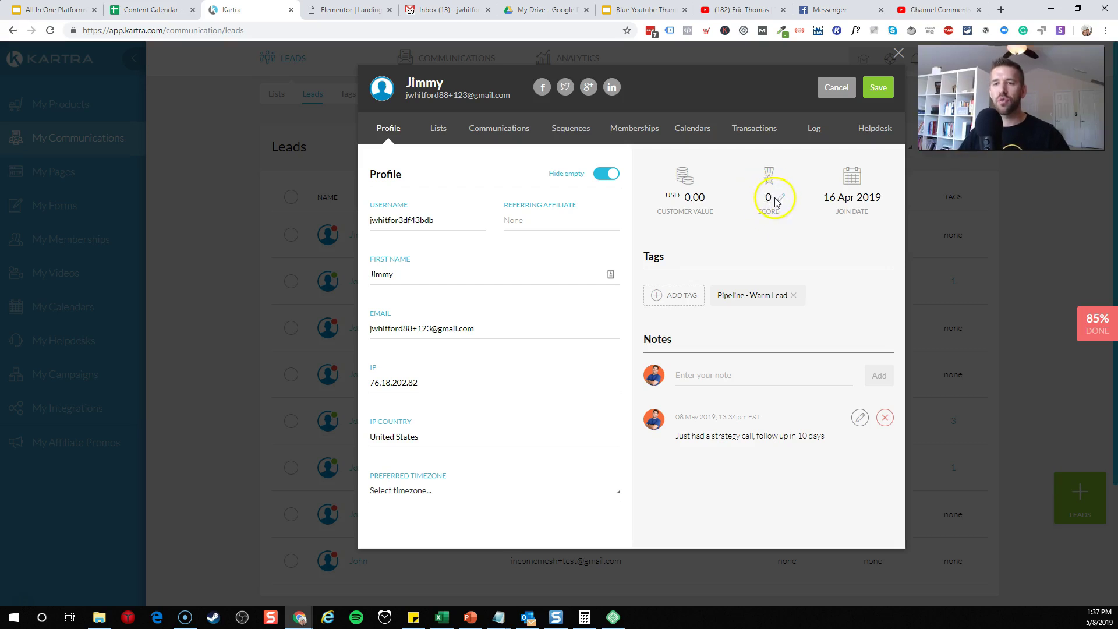
left_click(728, 225)
- Review the lead's list subscriptions, communications history and sequences
left_click(438, 129)
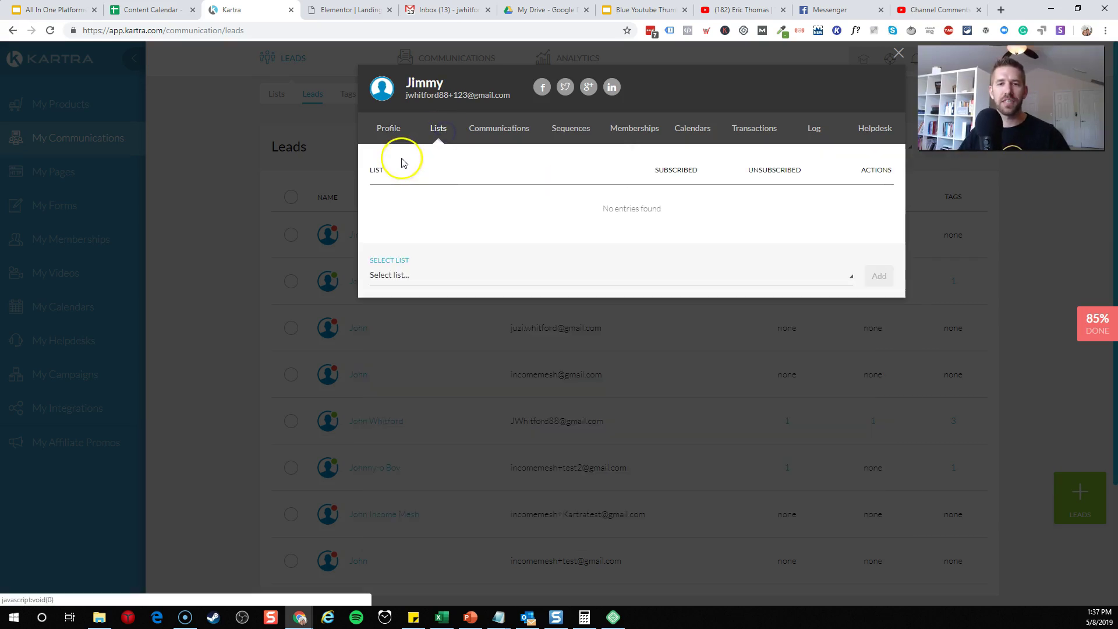
left_click(499, 128)
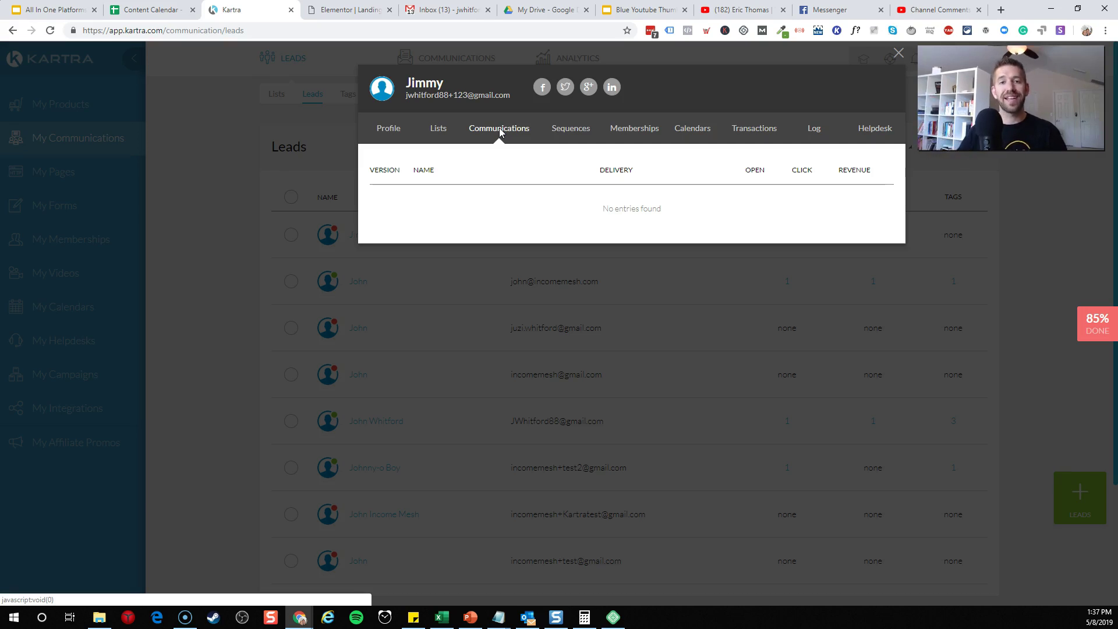
left_click(477, 133)
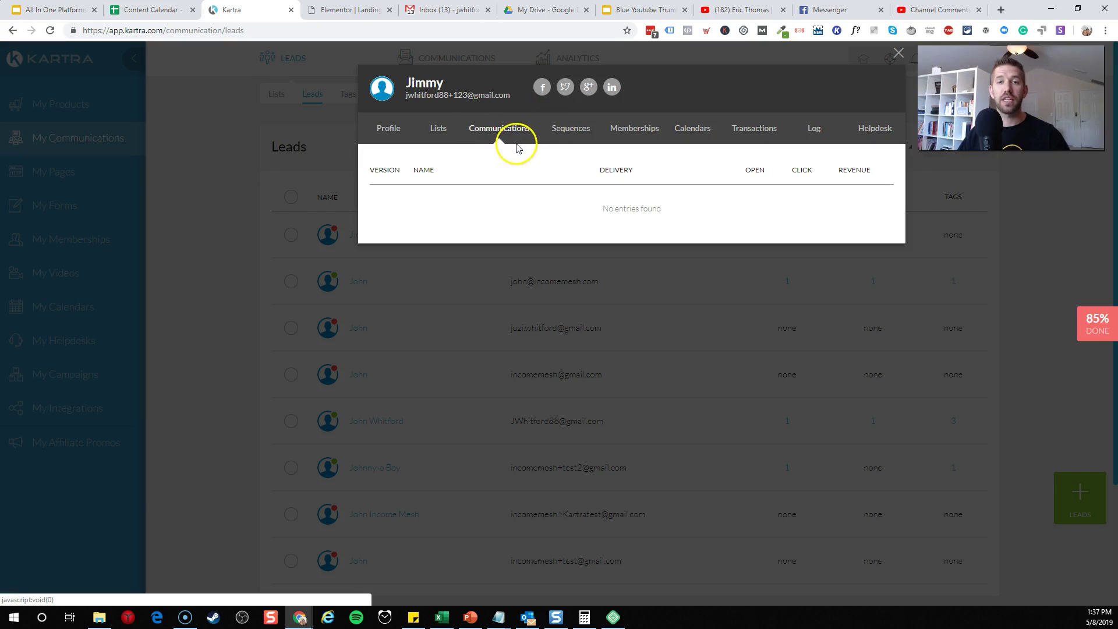
left_click(581, 133)
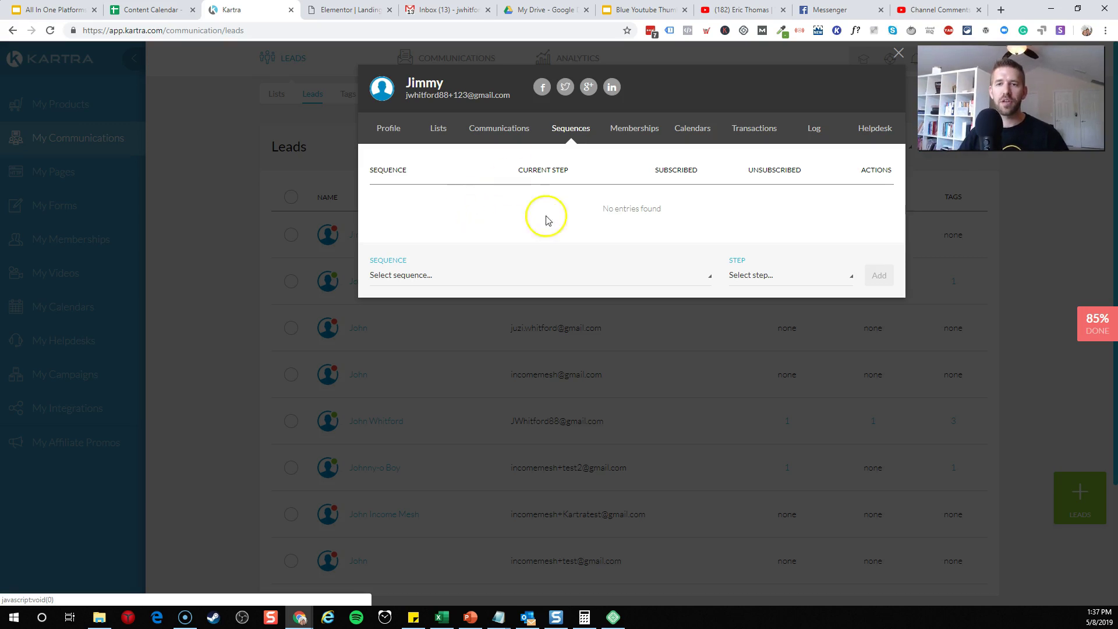
left_click_drag(525, 174, 574, 174)
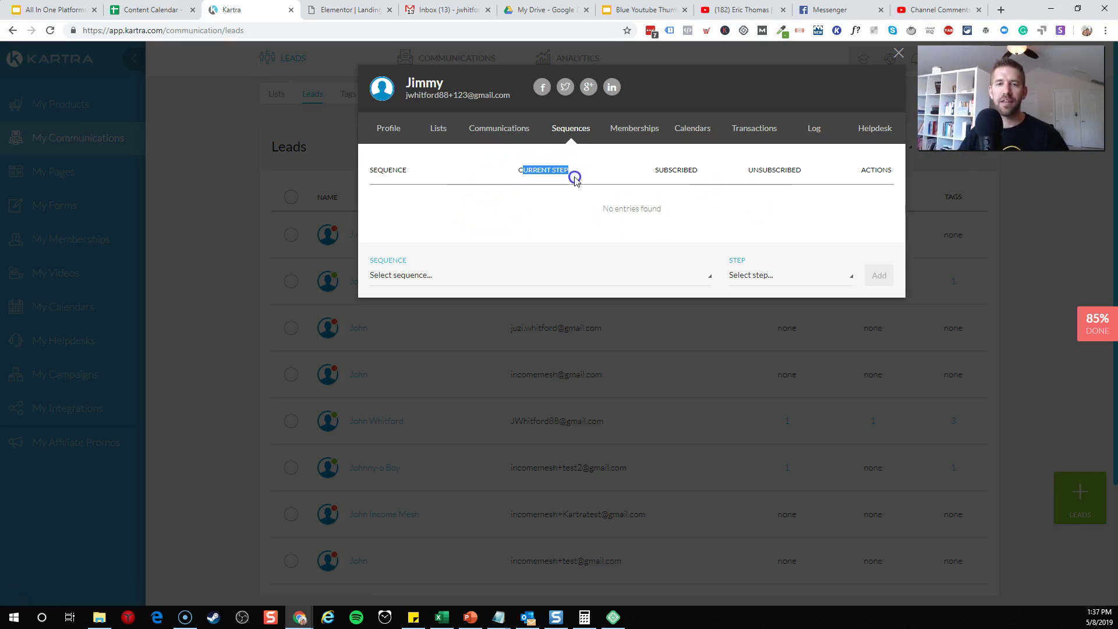
left_click(583, 175)
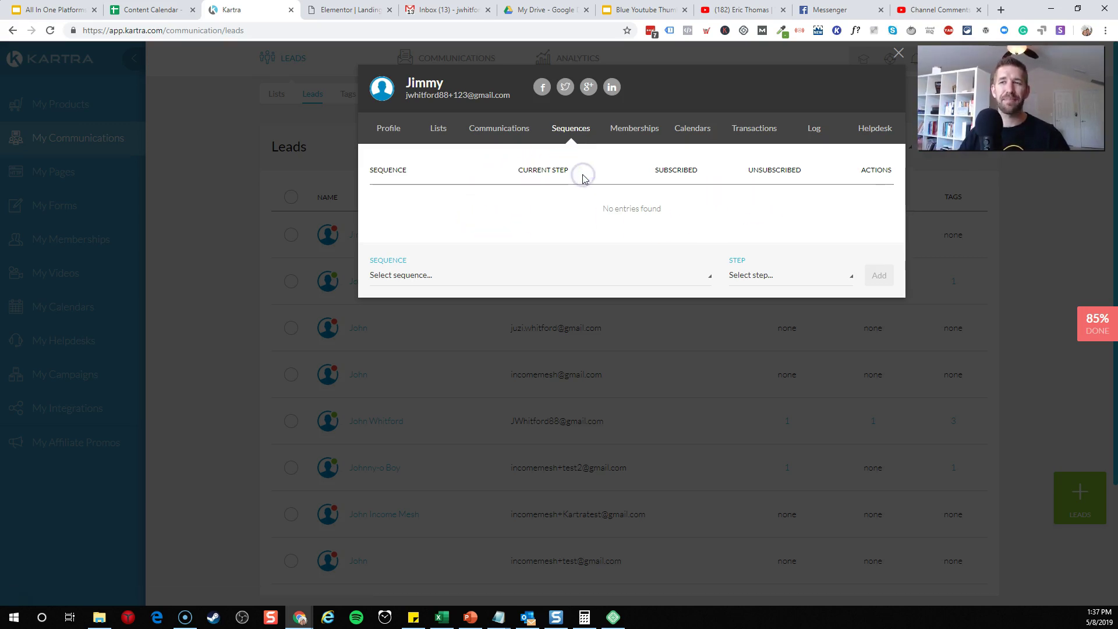
- Check the lead's memberships, calendar bookings and empty transactions history
left_click(632, 131)
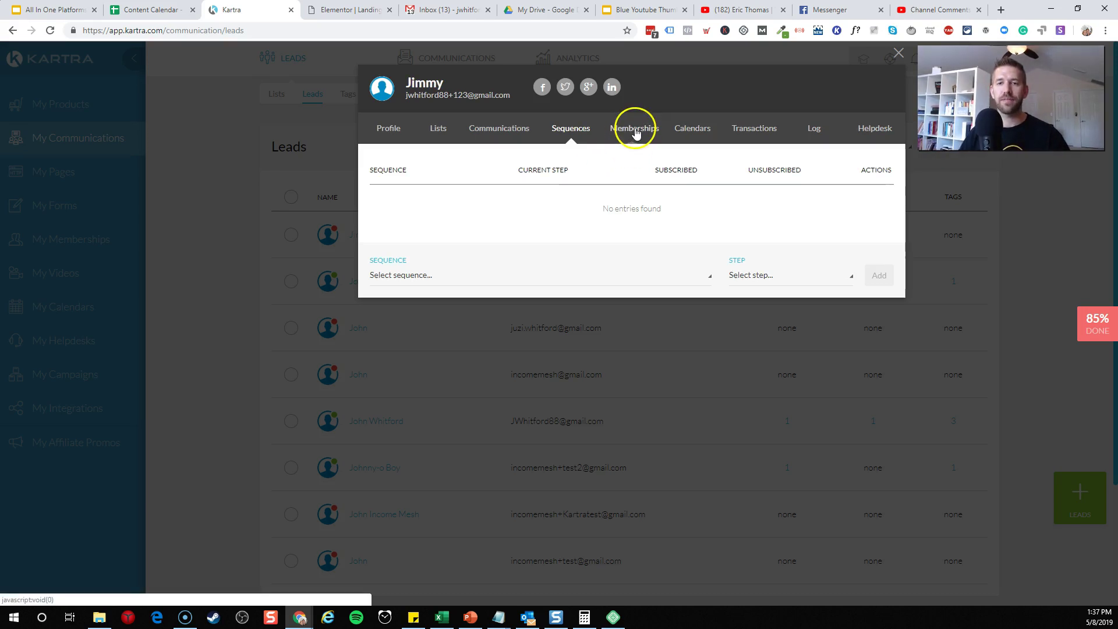
left_click(690, 131)
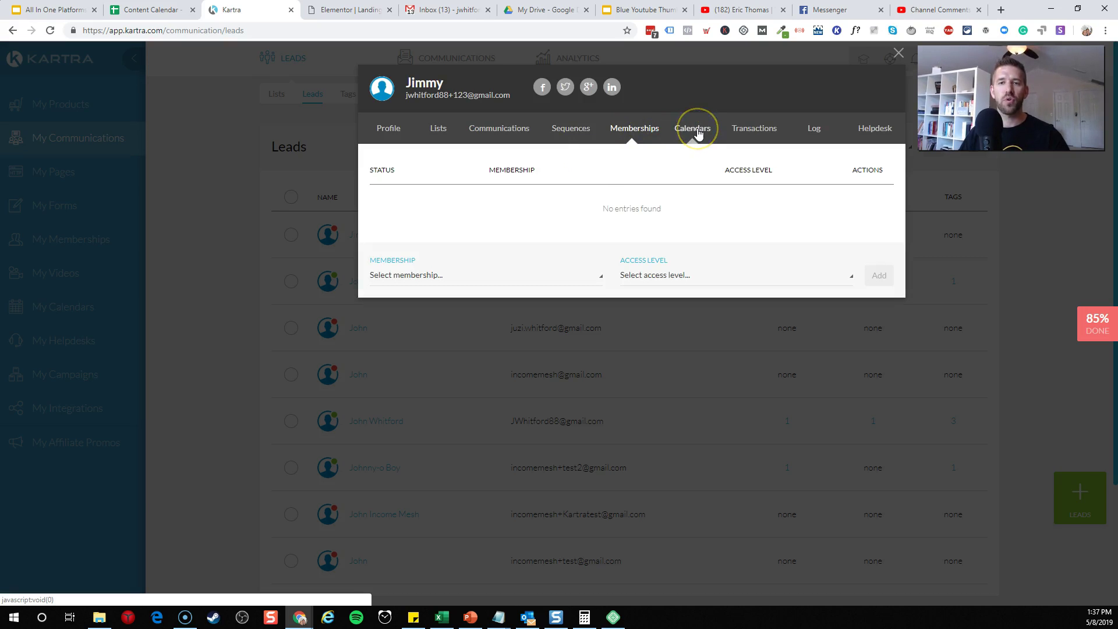
left_click(652, 227)
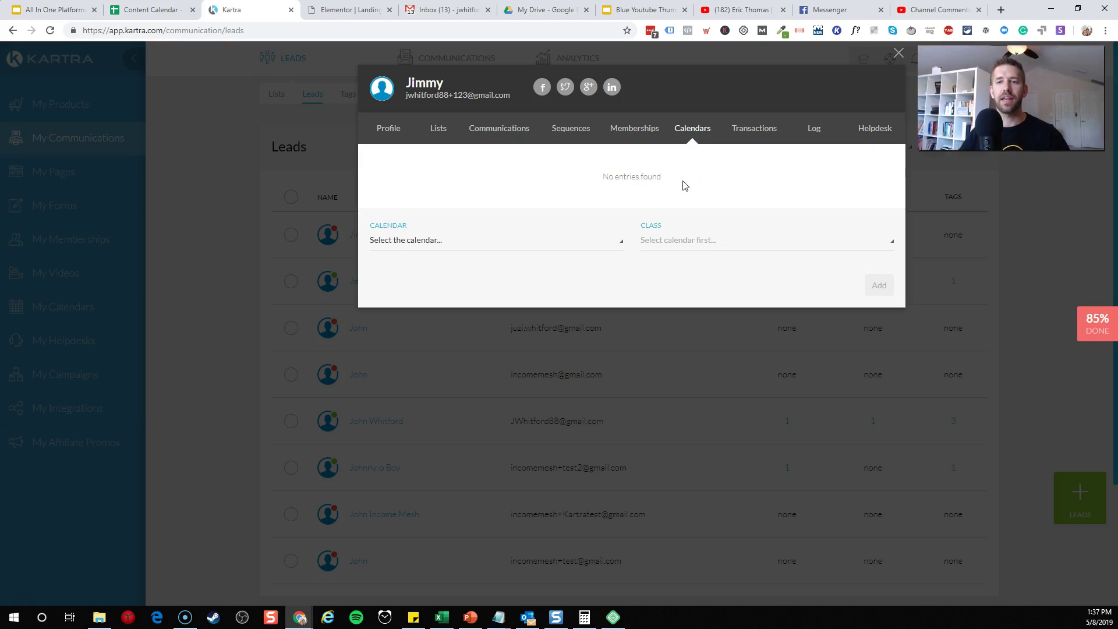
left_click(751, 128)
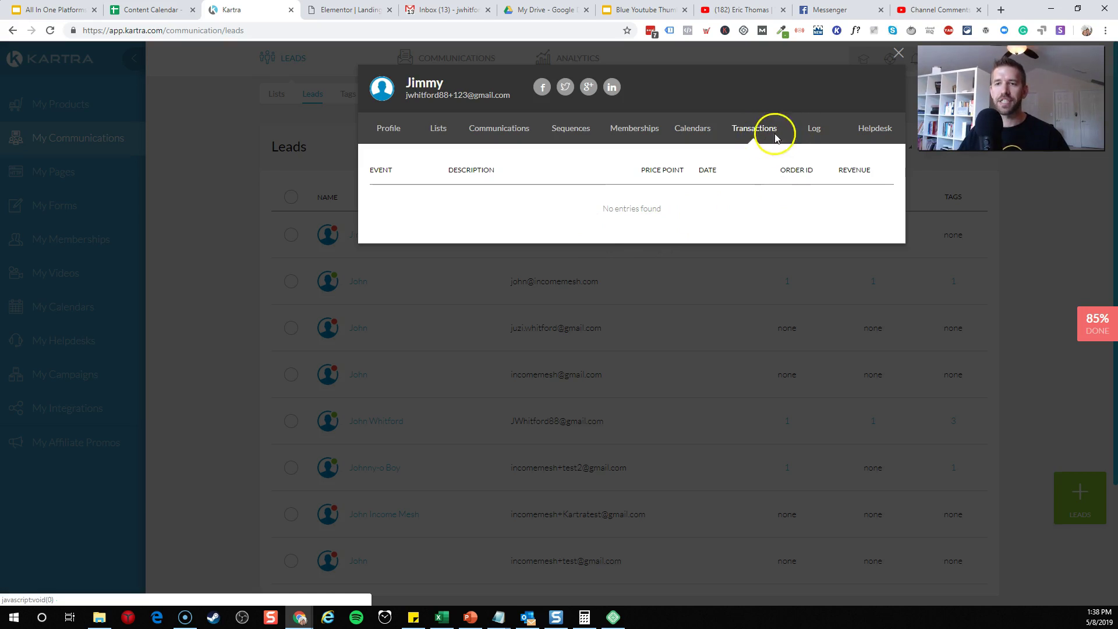
left_click(815, 129)
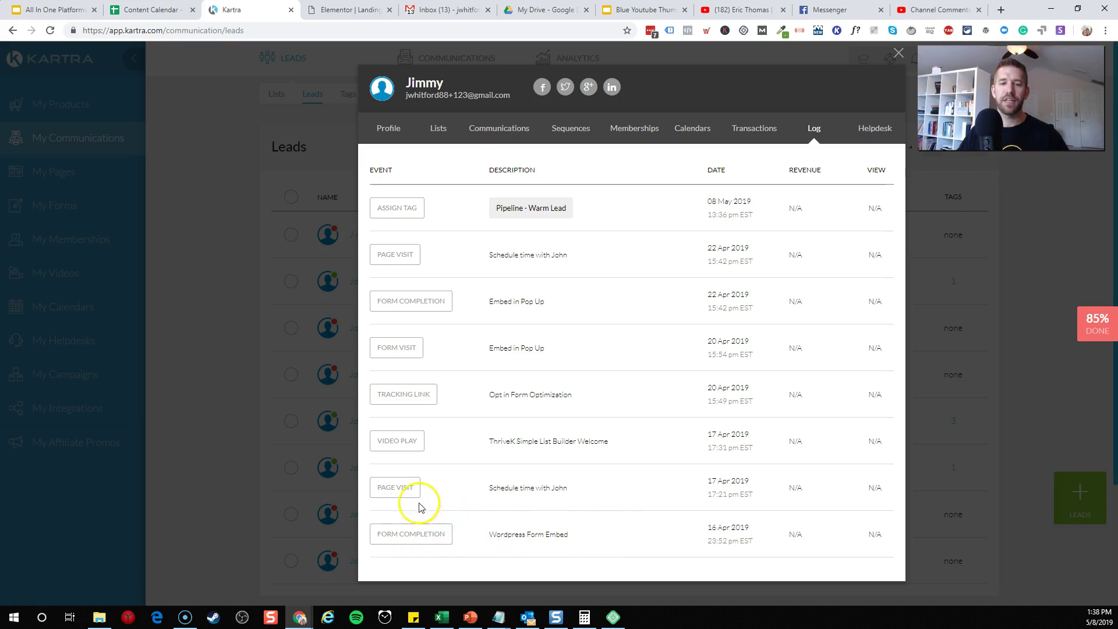
- Review the log's VIDEO PLAY event and the Pipeline - Warm Lead tag assignment entry
left_click_drag(381, 441, 466, 441)
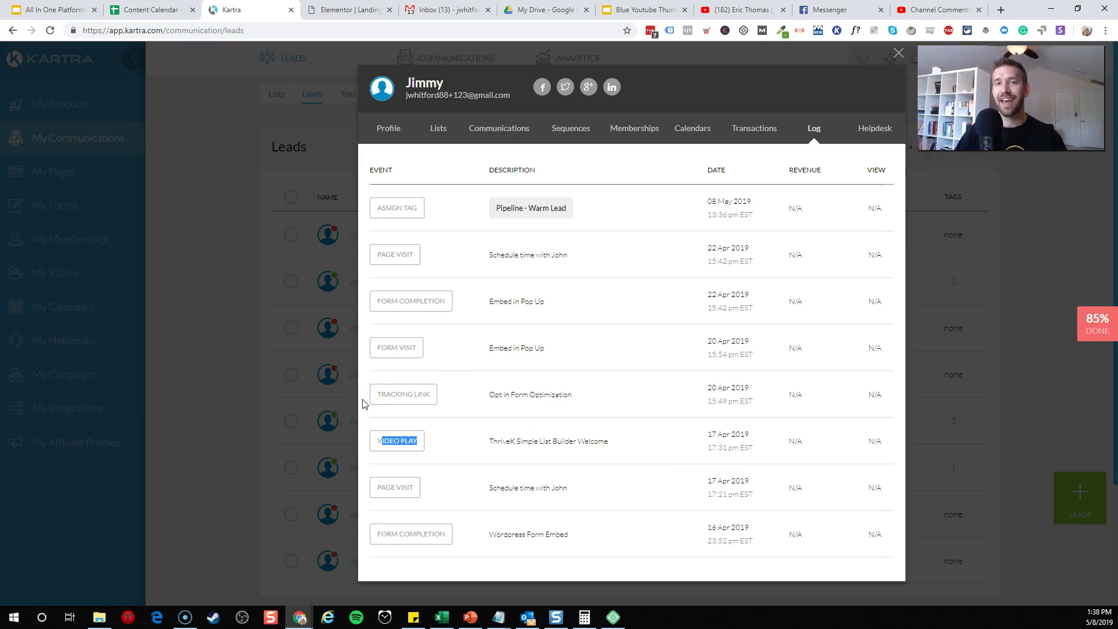
left_click(466, 453)
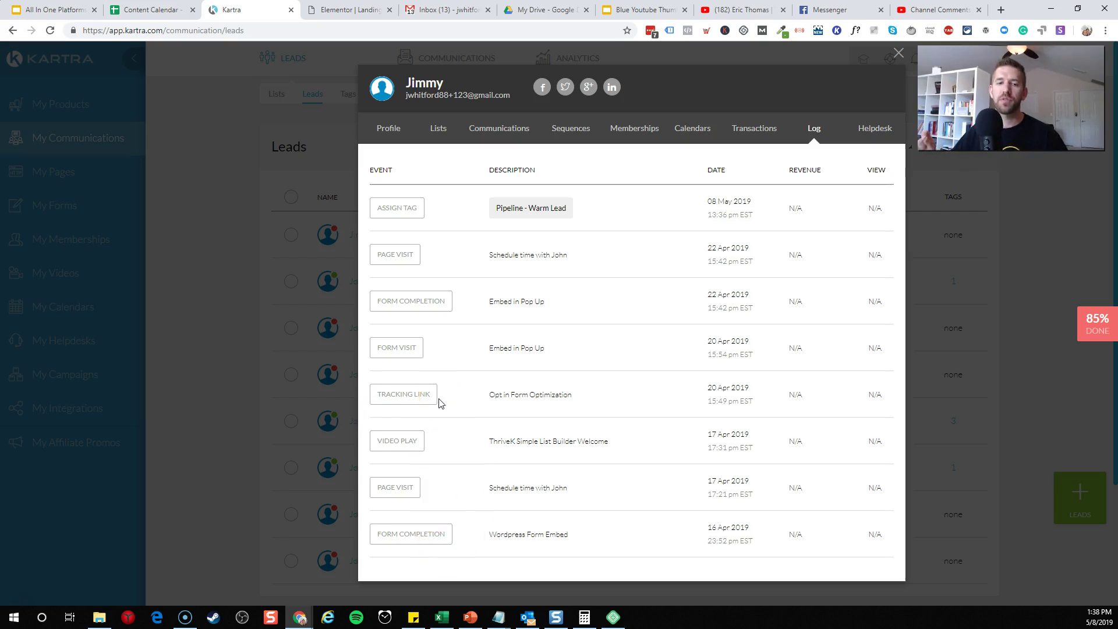
left_click(474, 536)
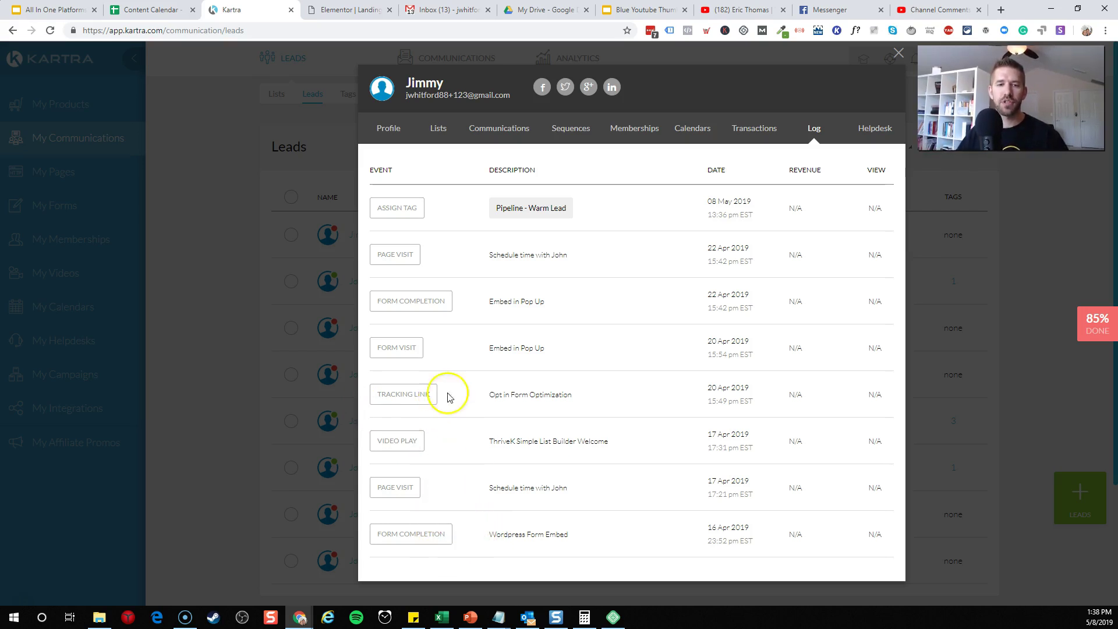
left_click(500, 209)
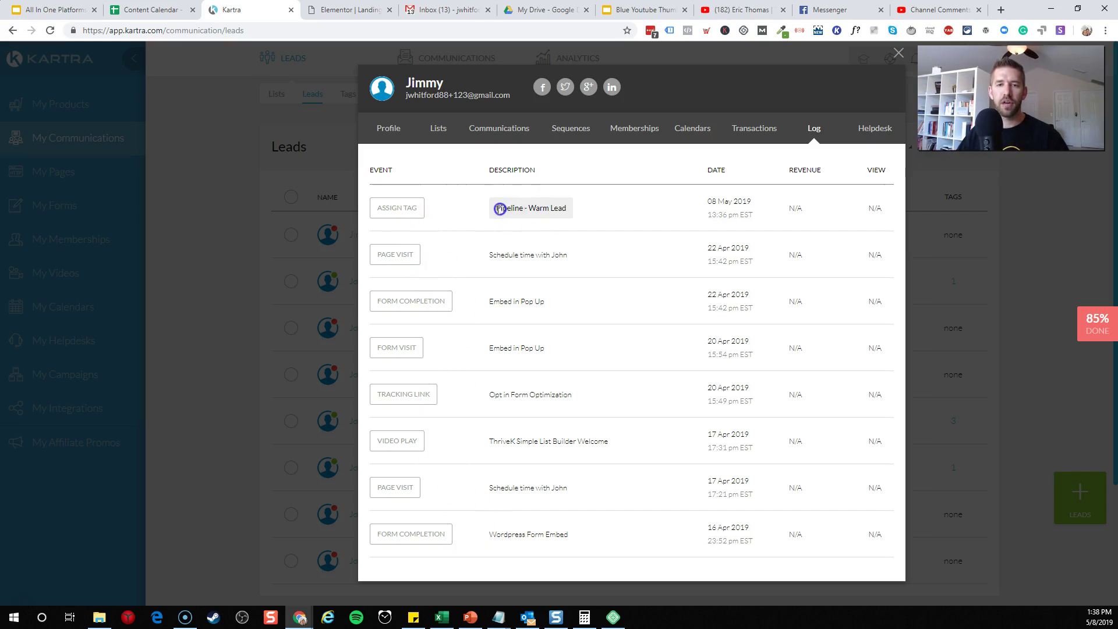
left_click_drag(500, 208, 561, 208)
left_click(605, 210)
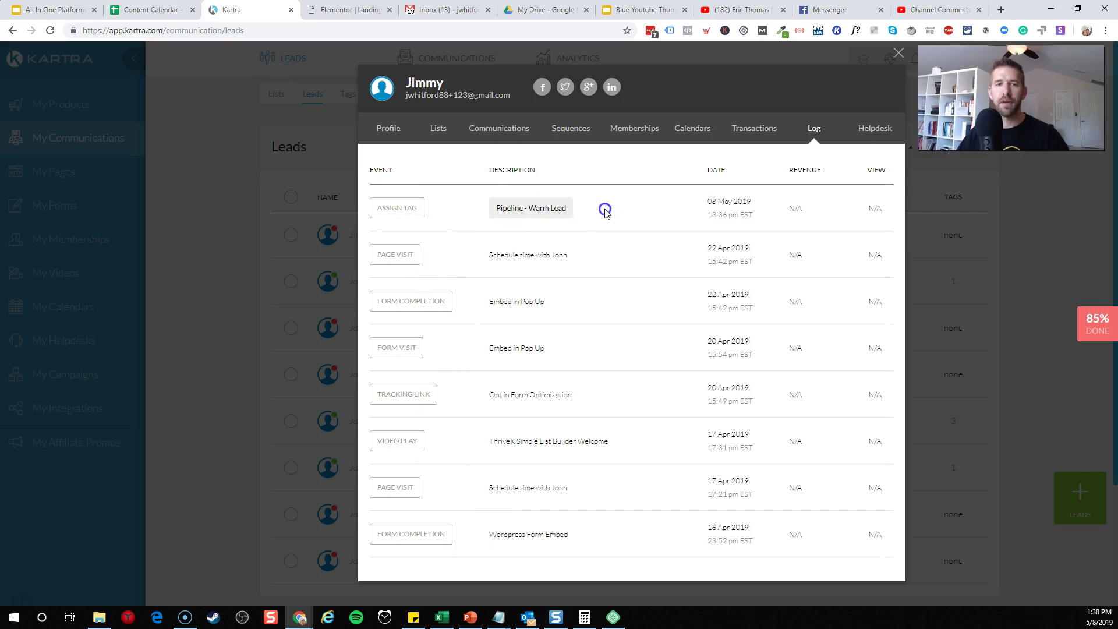
left_click_drag(490, 209, 571, 210)
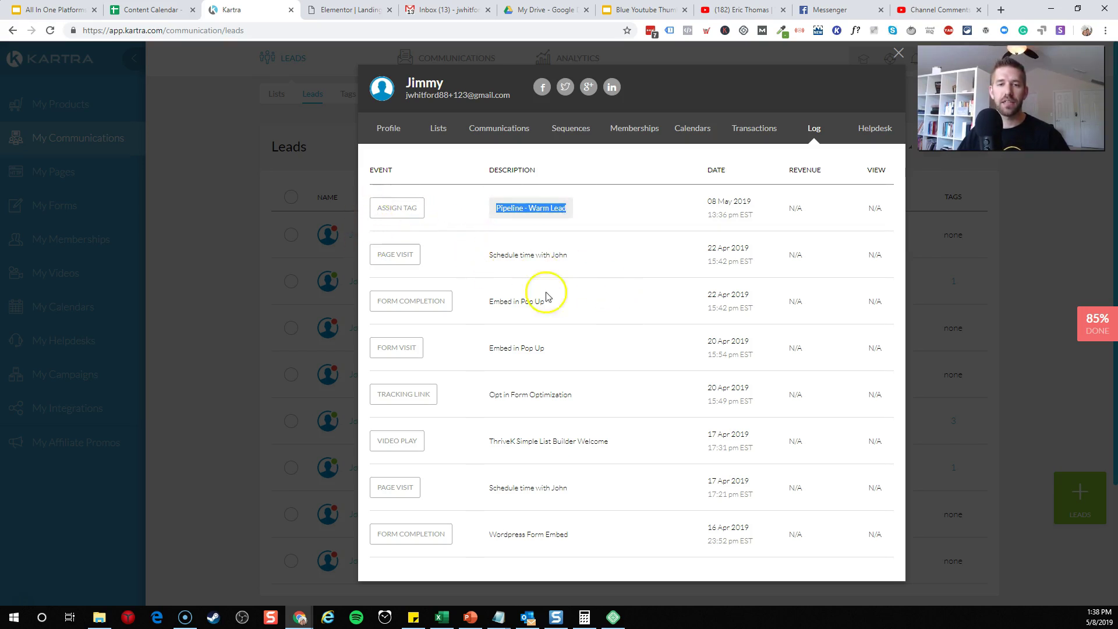
left_click(651, 263)
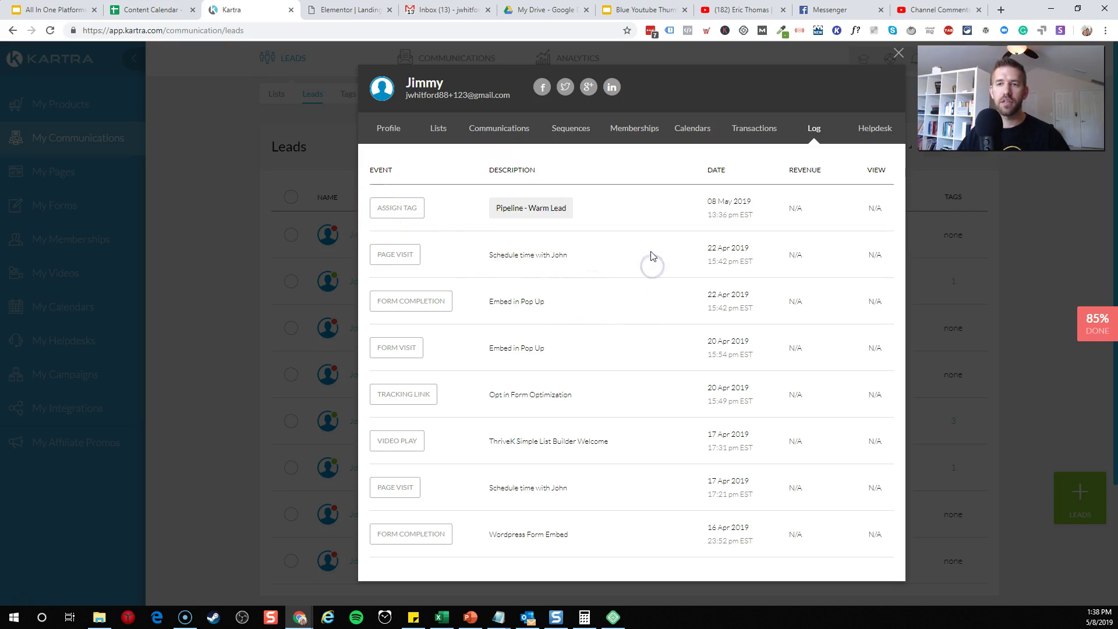
left_click(598, 212)
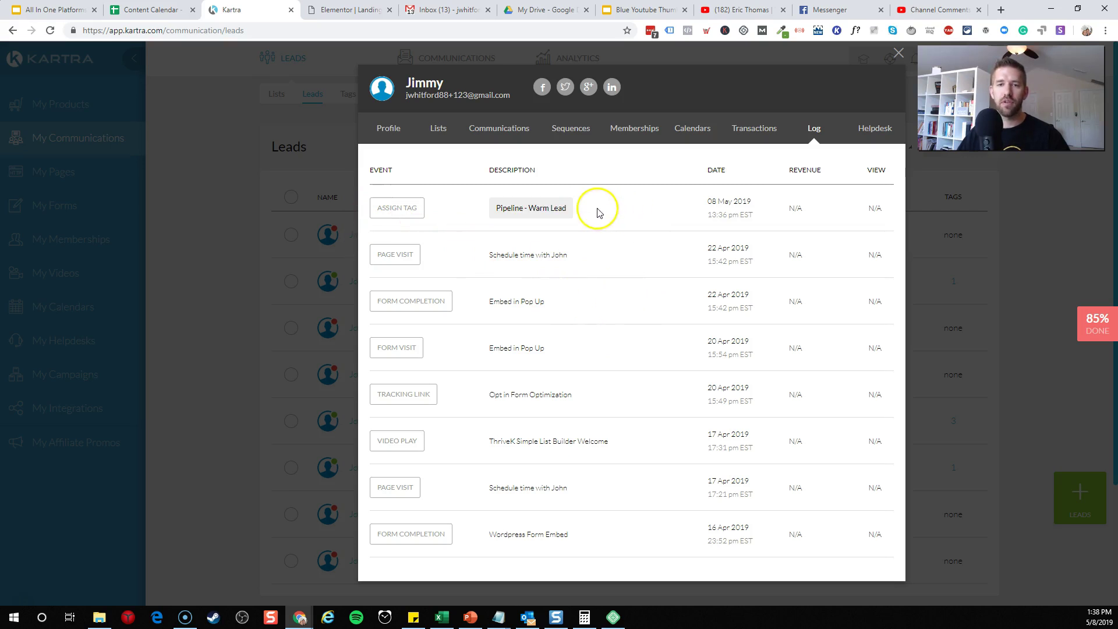
- Look over the lead's helpdesk tickets, then return to the lead's Profile
left_click(880, 136)
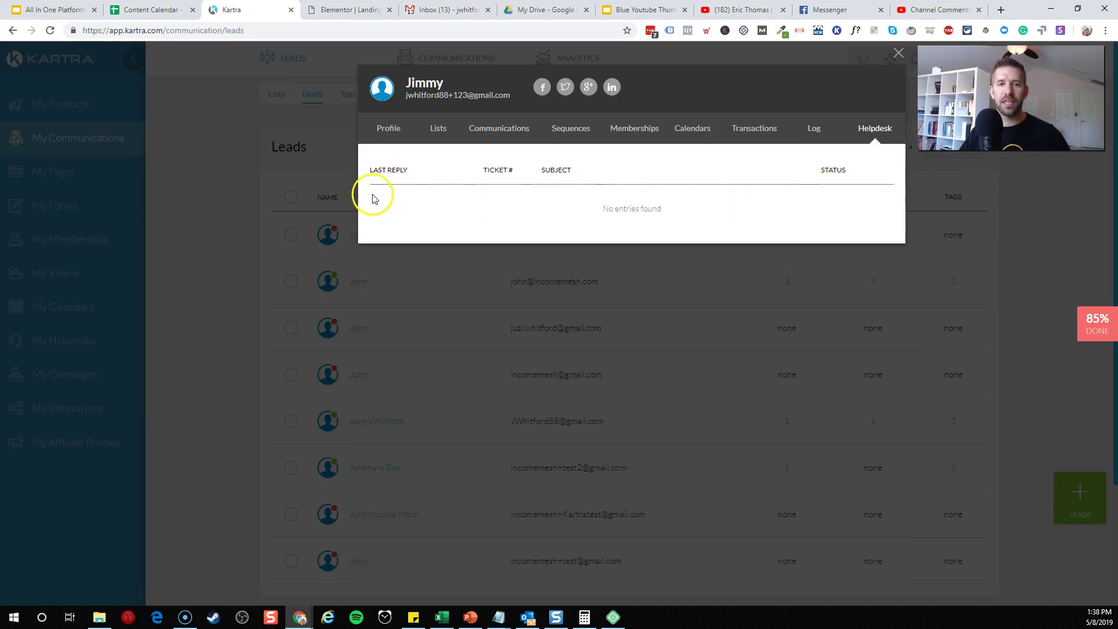
left_click_drag(483, 170, 519, 173)
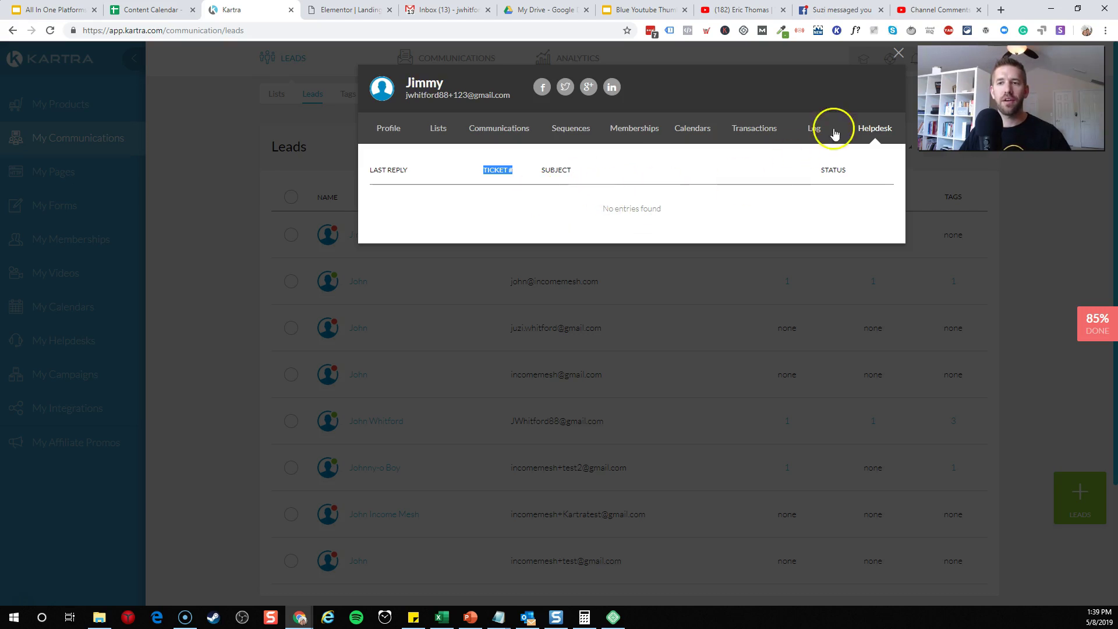
left_click(385, 143)
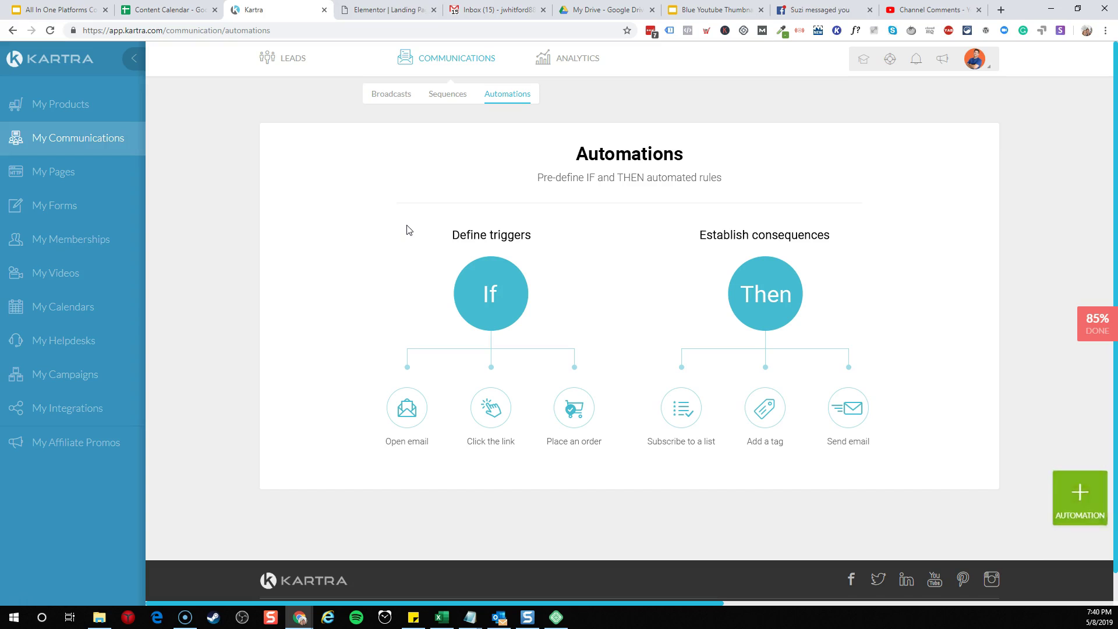
- Create a new automation triggered when a lead is unassigned the Pipeline - Warm Lead tag
left_click(1100, 505)
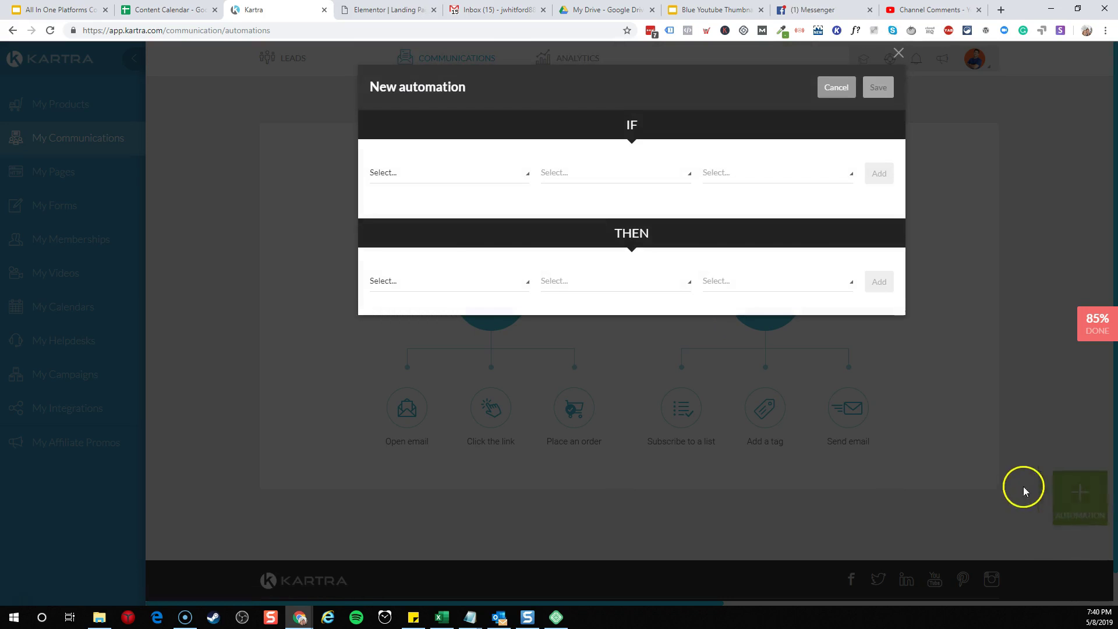
left_click(455, 173)
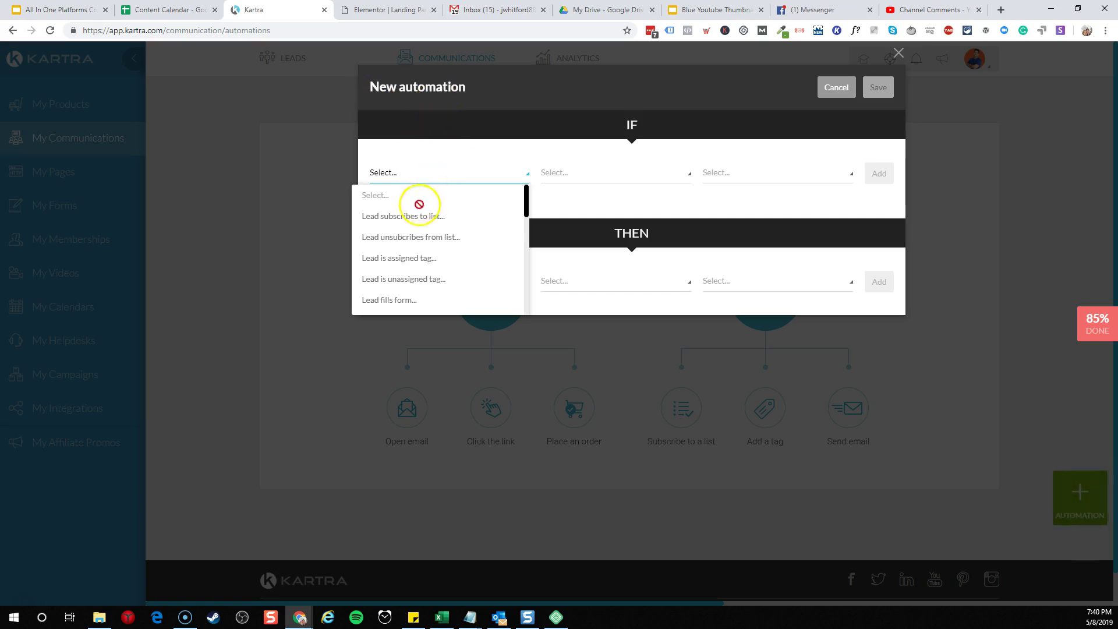
left_click(400, 282)
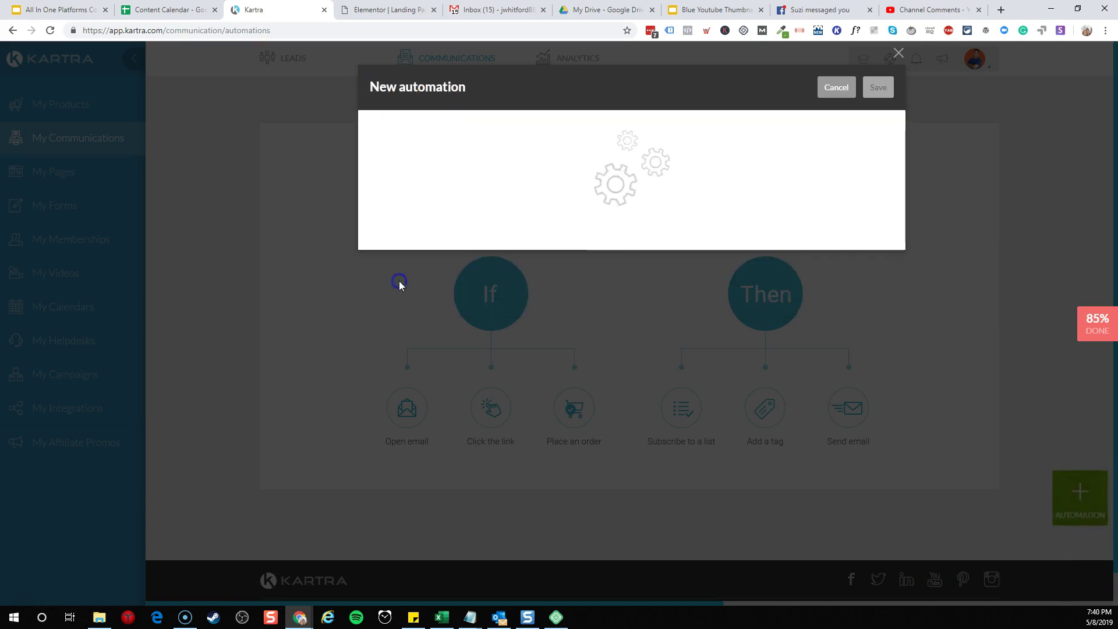
left_click(637, 178)
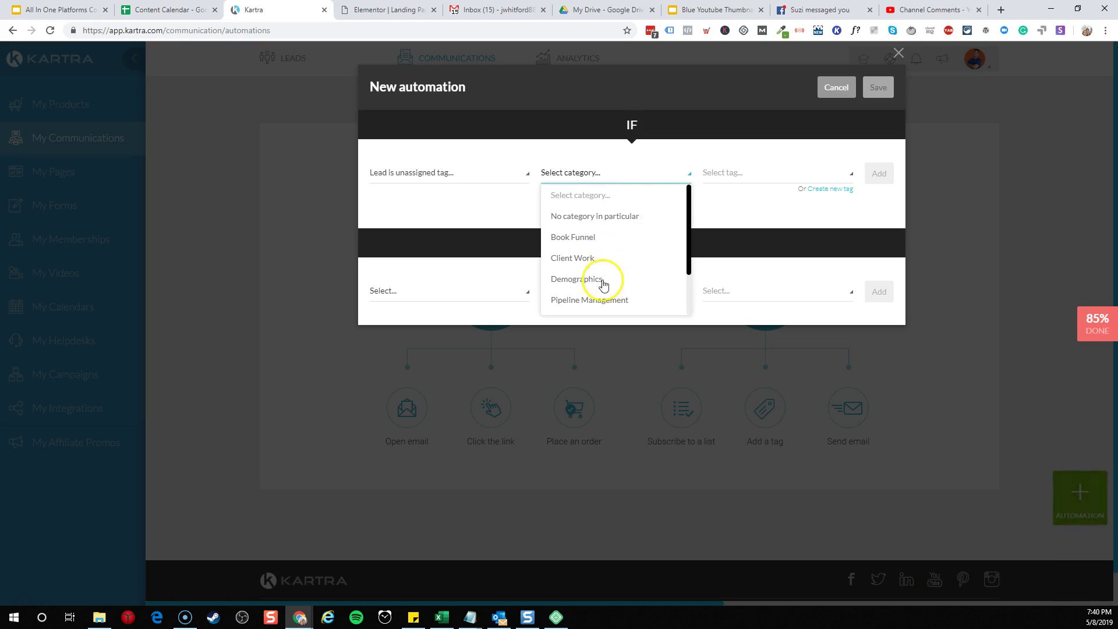
left_click(592, 301)
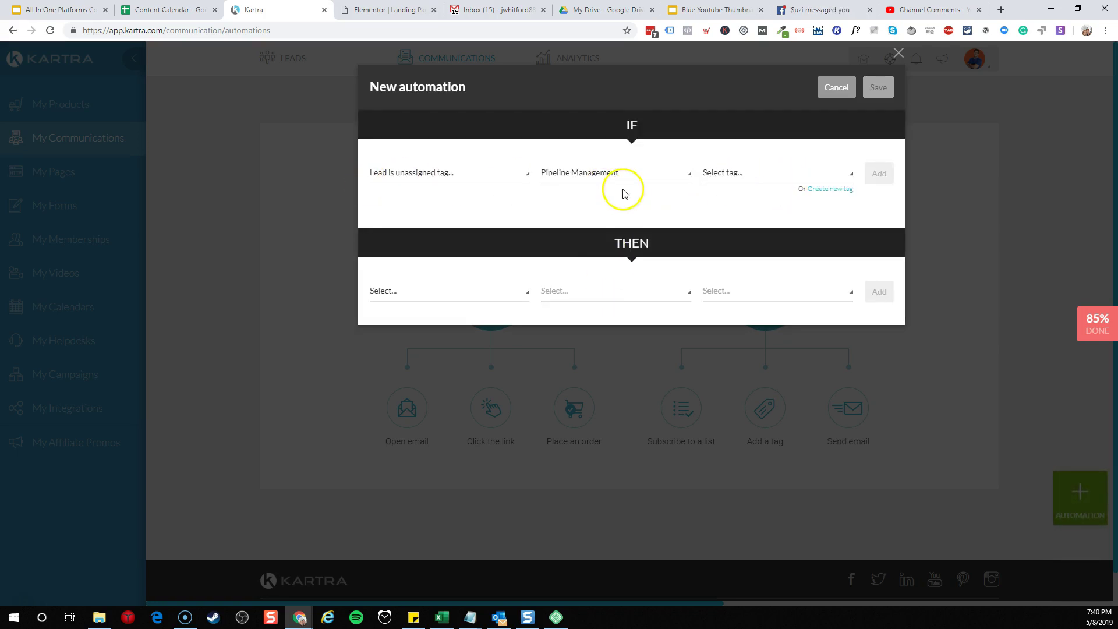
left_click(763, 184)
left_click(739, 237)
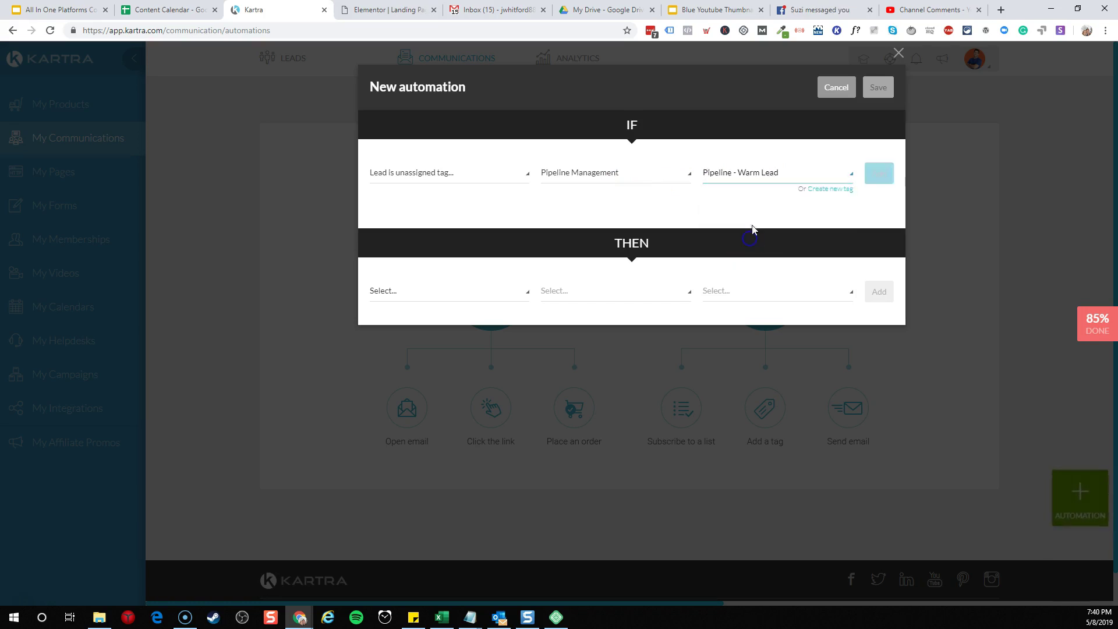
left_click(885, 180)
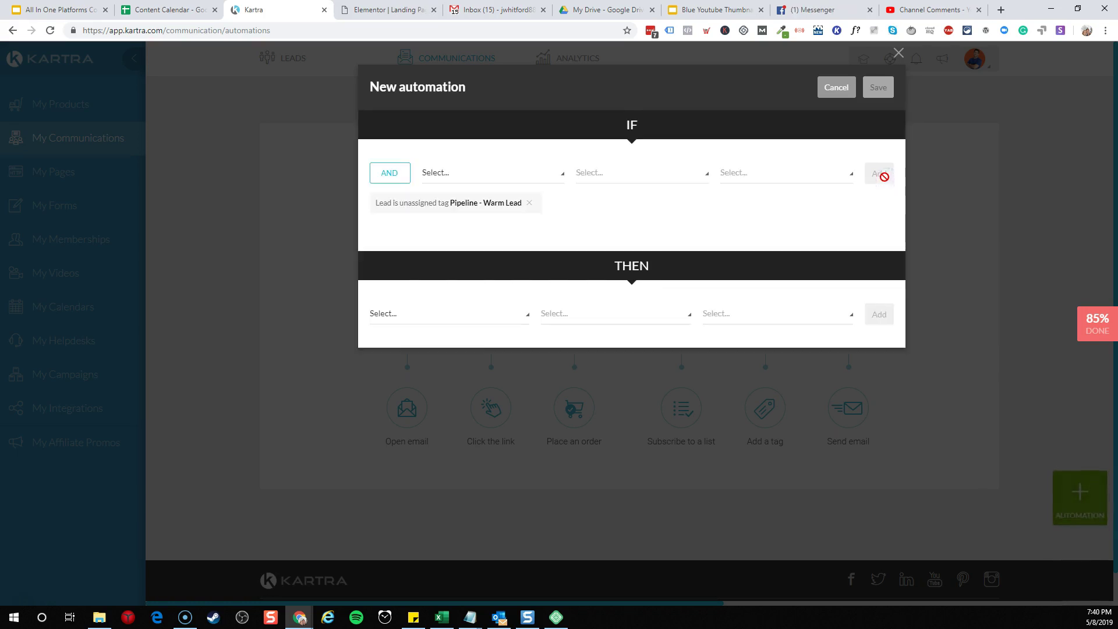
- Set the Then action to assign a tag from the Pipeline Management category
left_click(439, 324)
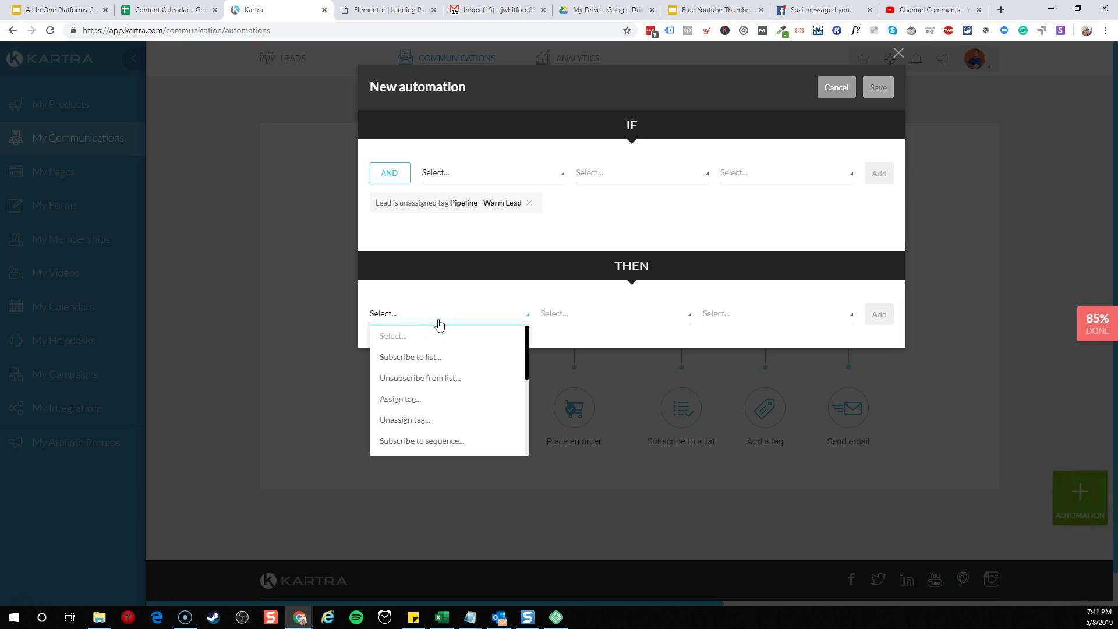
left_click(431, 445)
scroll(431, 445, "down", 3)
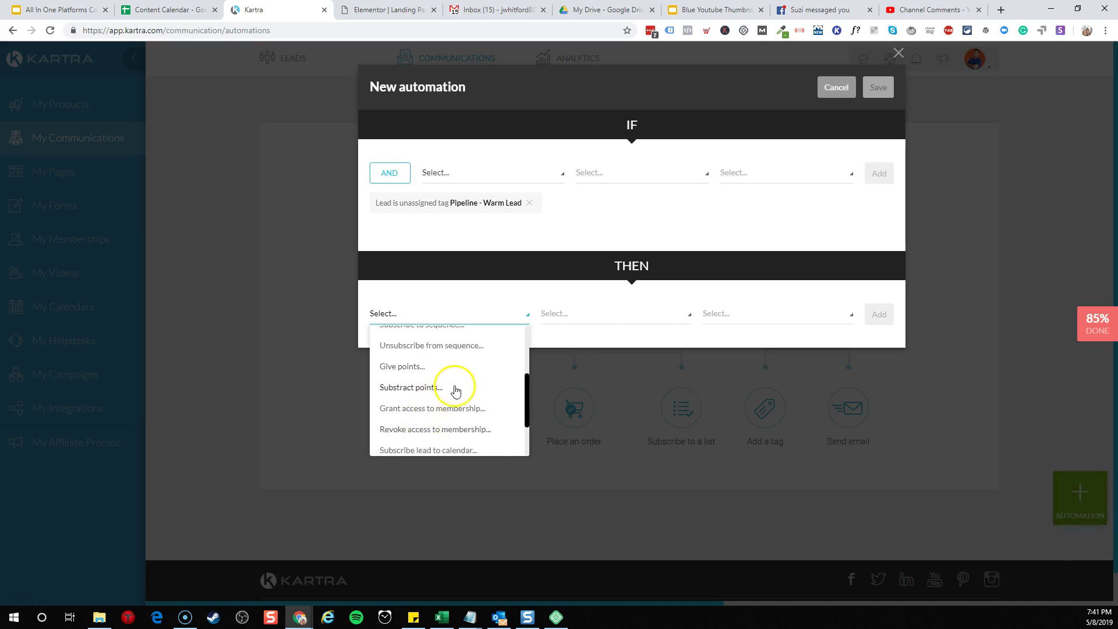
scroll(455, 399, "down", 3)
scroll(457, 401, "up", 6)
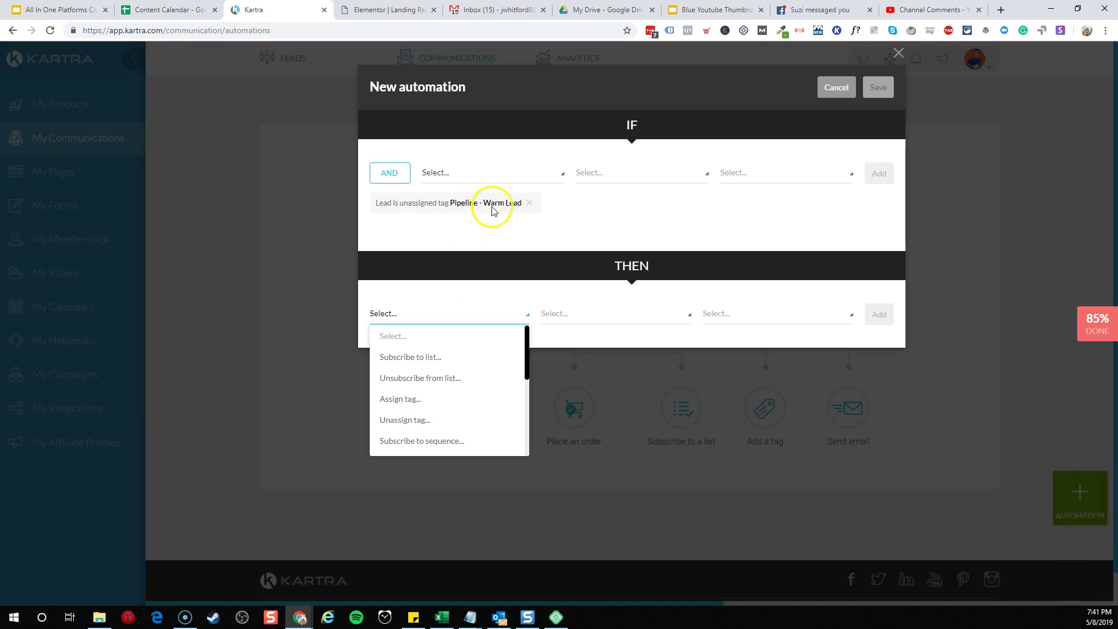
left_click(412, 398)
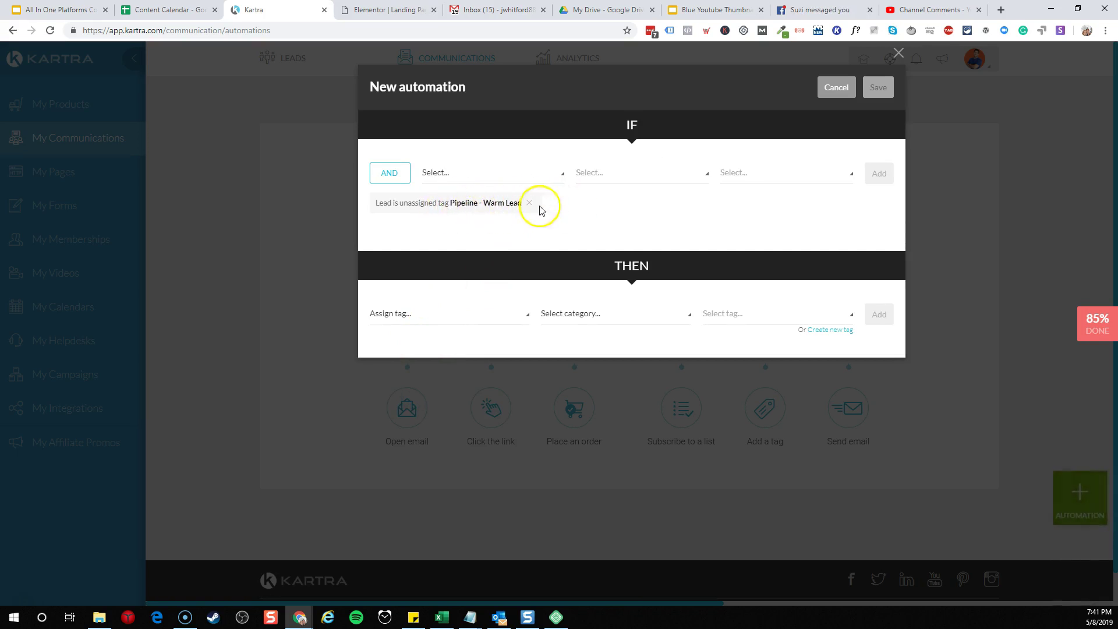
left_click(608, 318)
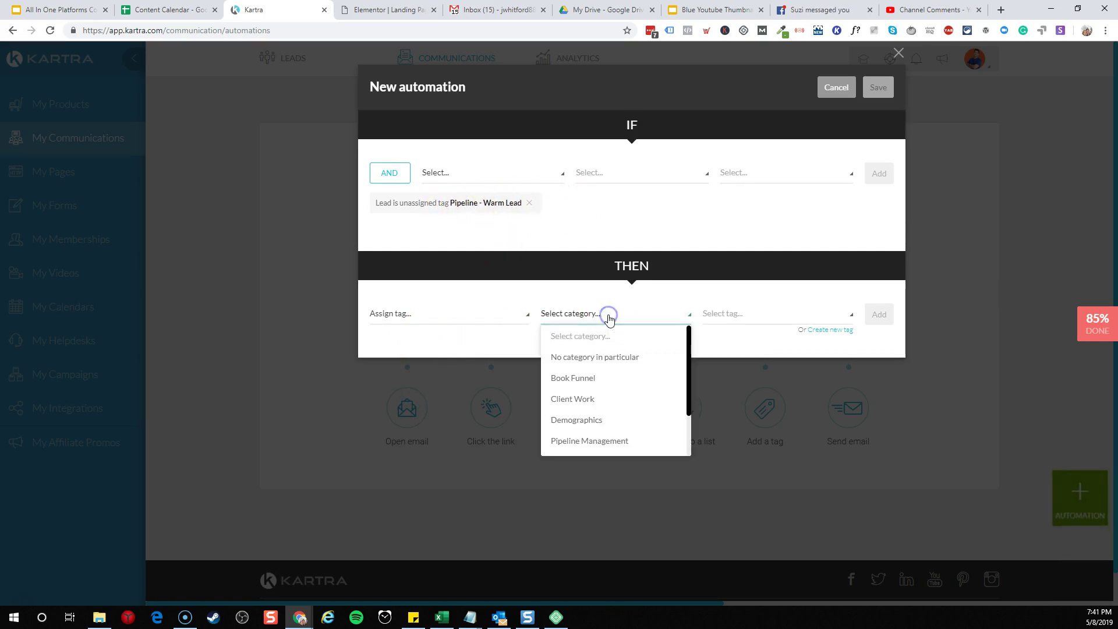
left_click(601, 443)
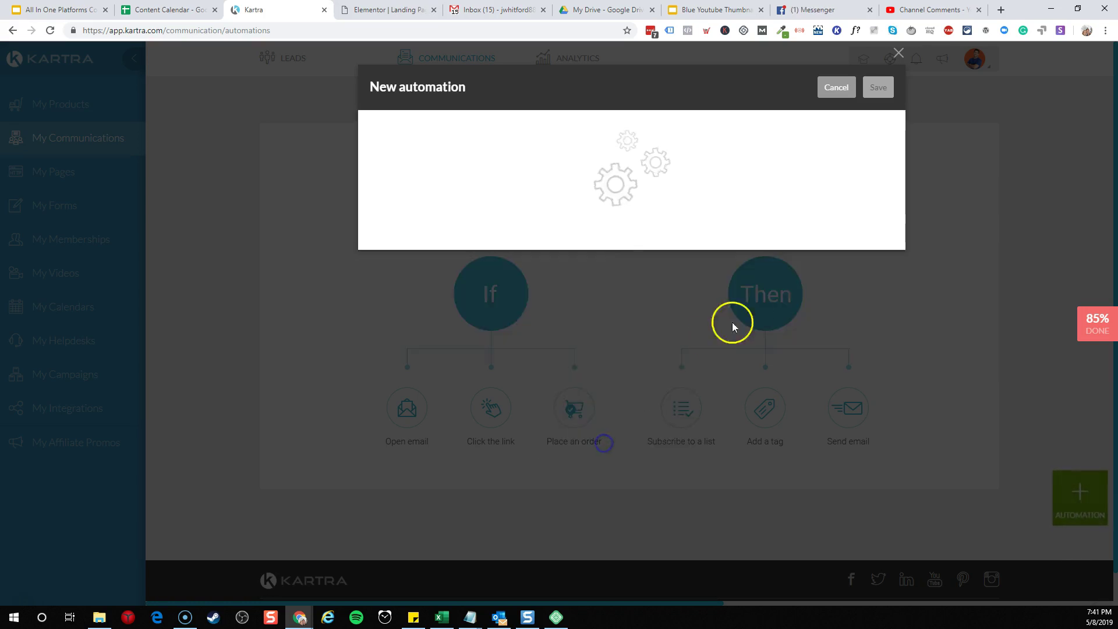
left_click(822, 319)
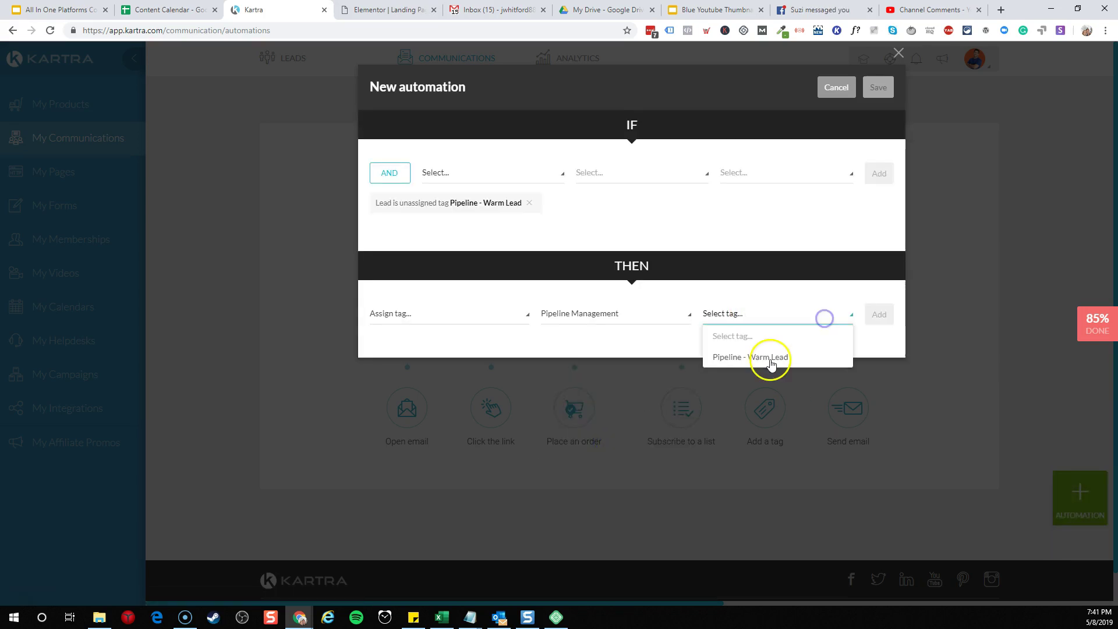
- Create tag 'Pipeline - Cold Lead' in Pipeline Management, described 'Hasn't taken action in 7 days'
left_click(816, 328)
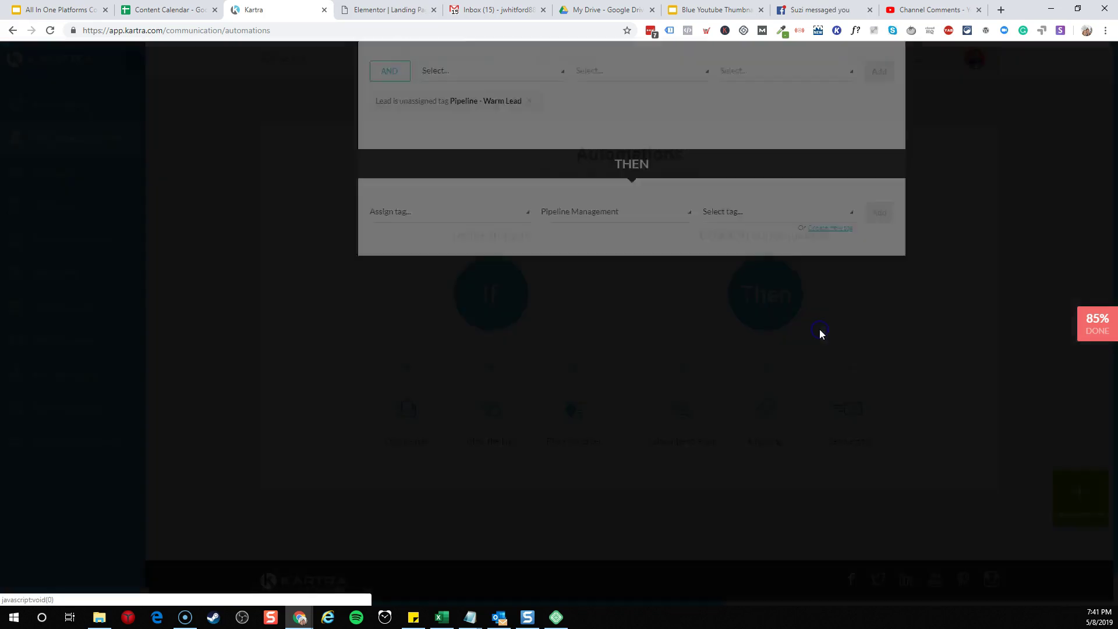
left_click(578, 154)
type("Pl")
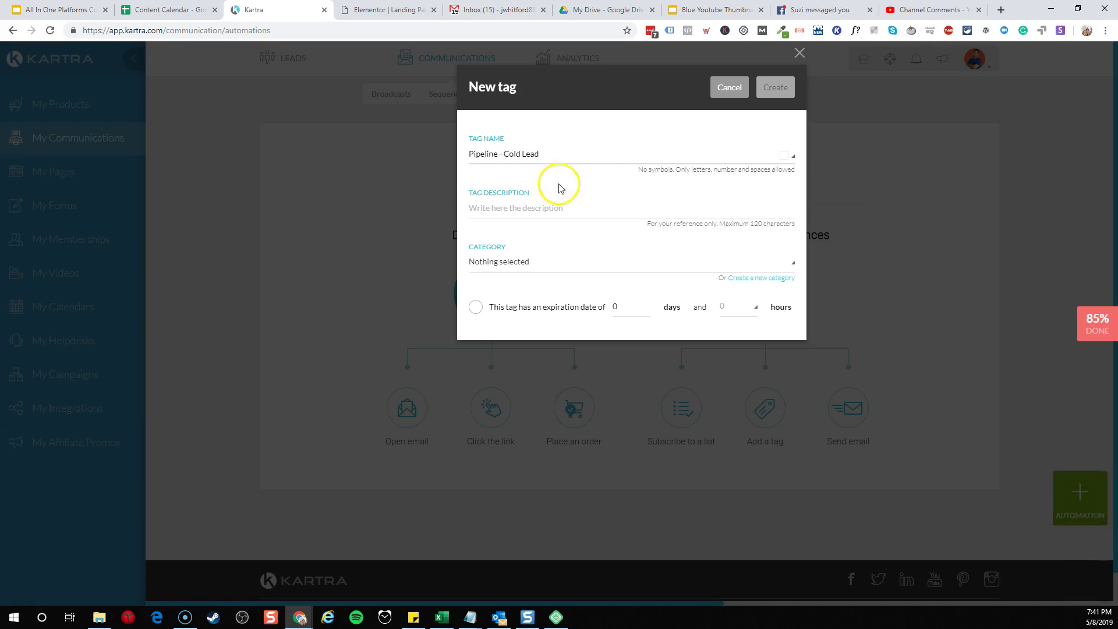
left_click(548, 214)
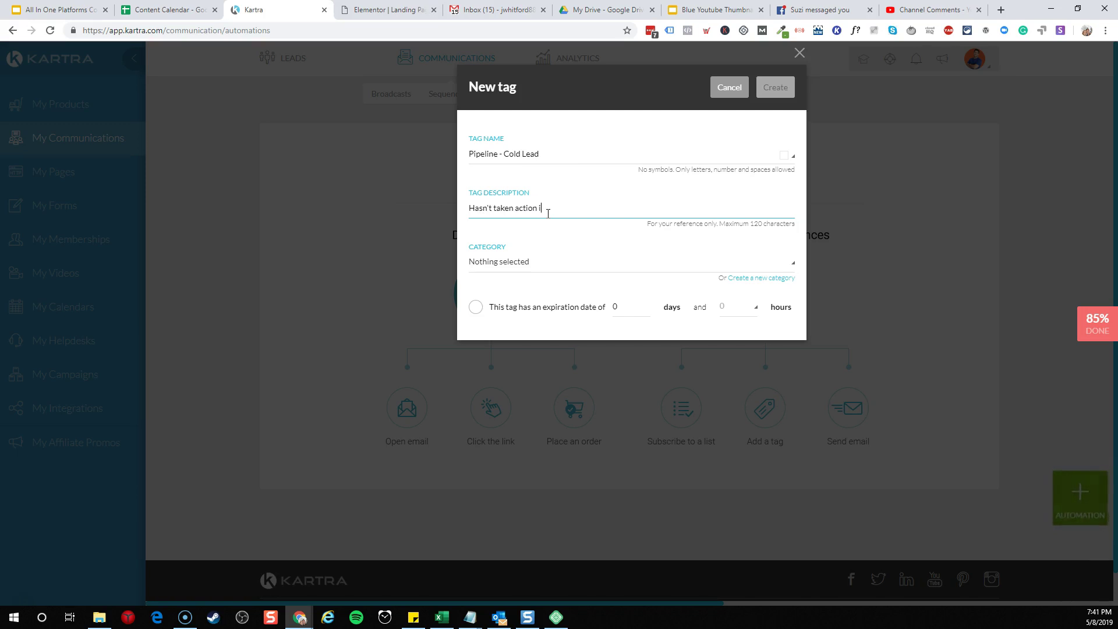
left_click(554, 261)
left_click(486, 372)
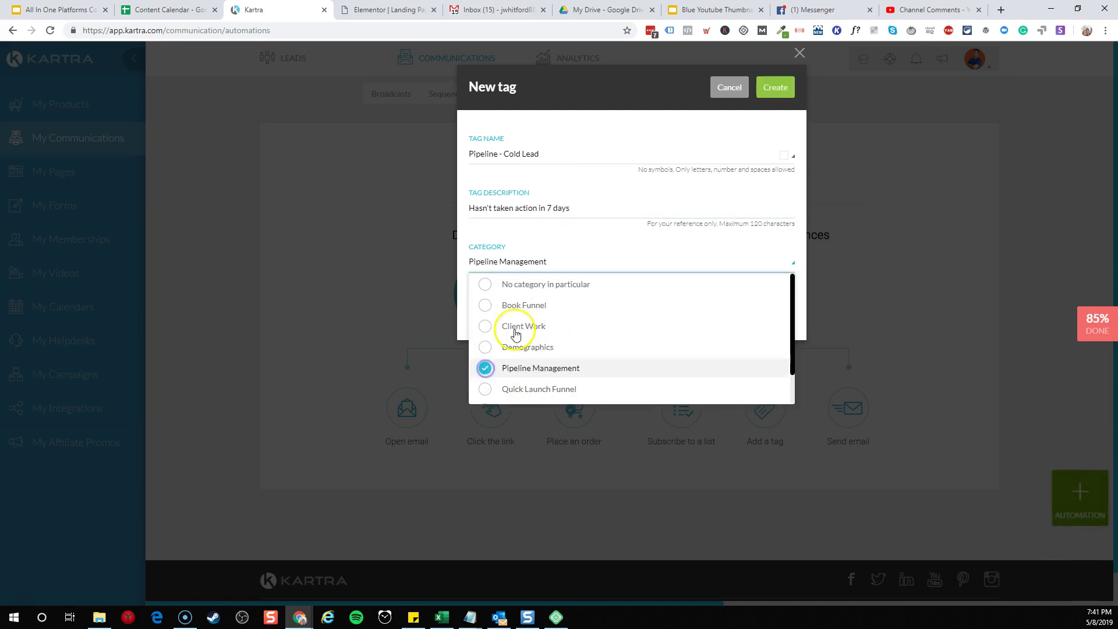
left_click(606, 239)
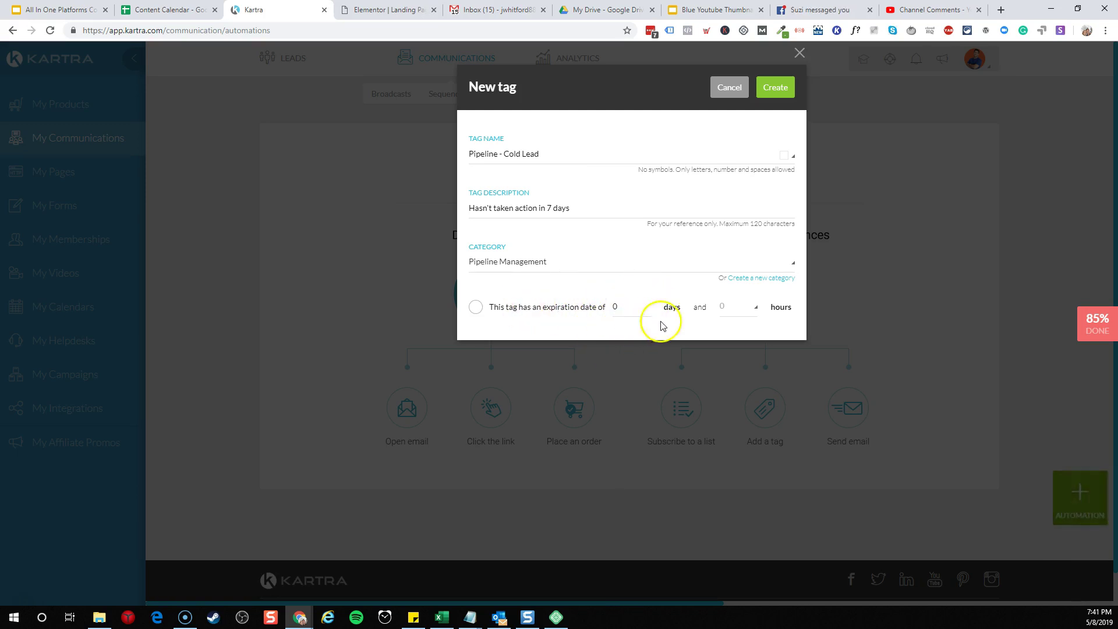
left_click(778, 88)
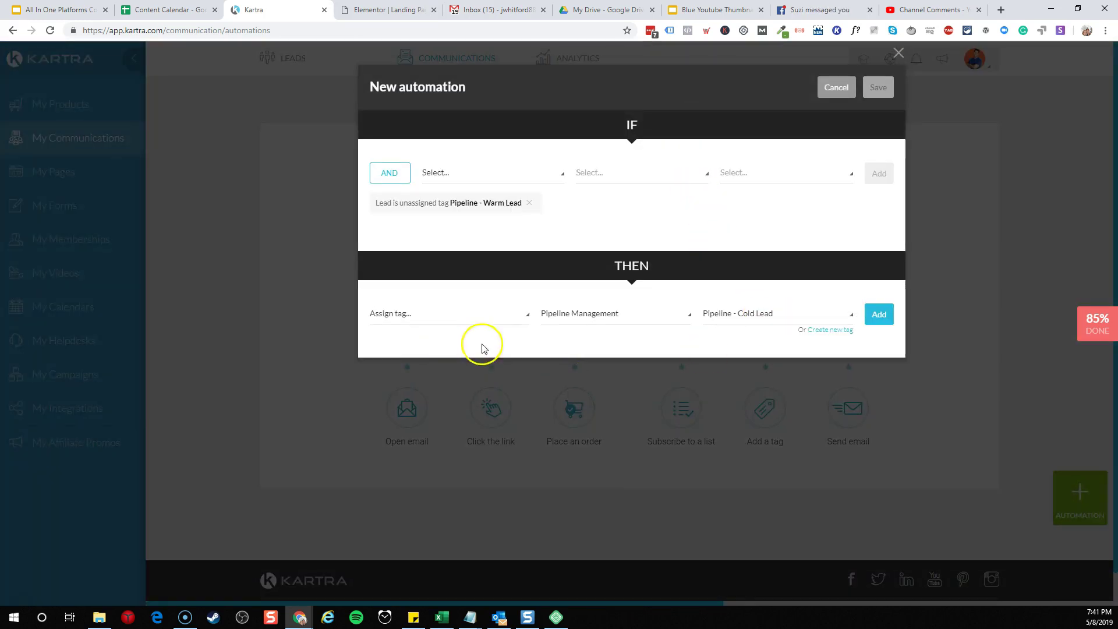
- Add assigning Pipeline - Cold Lead as the Then action and save the automation
left_click(879, 314)
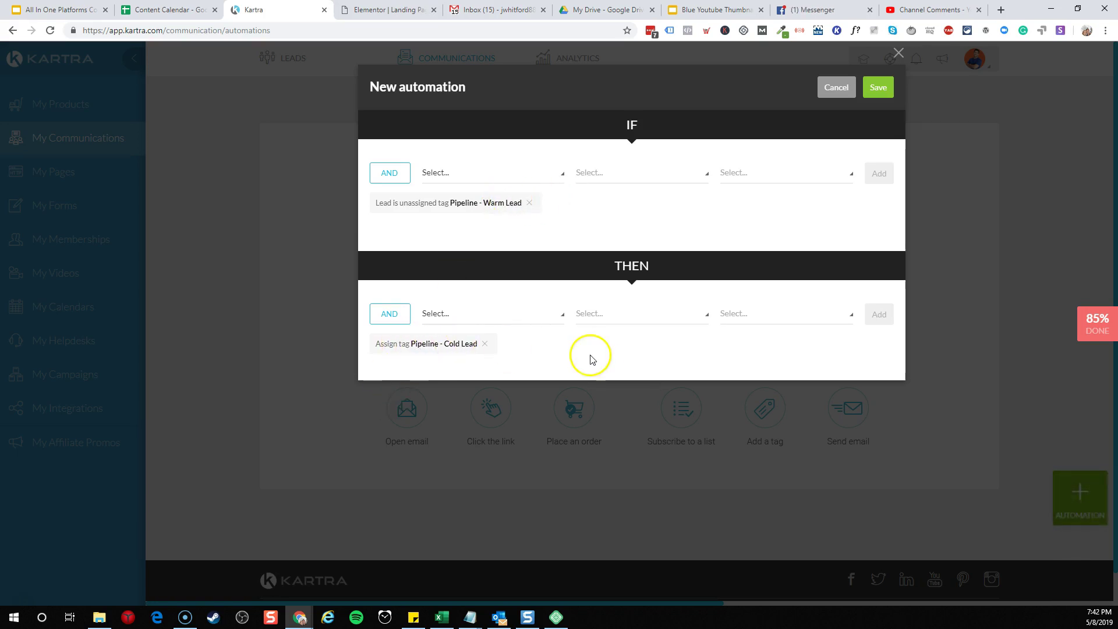
left_click(879, 88)
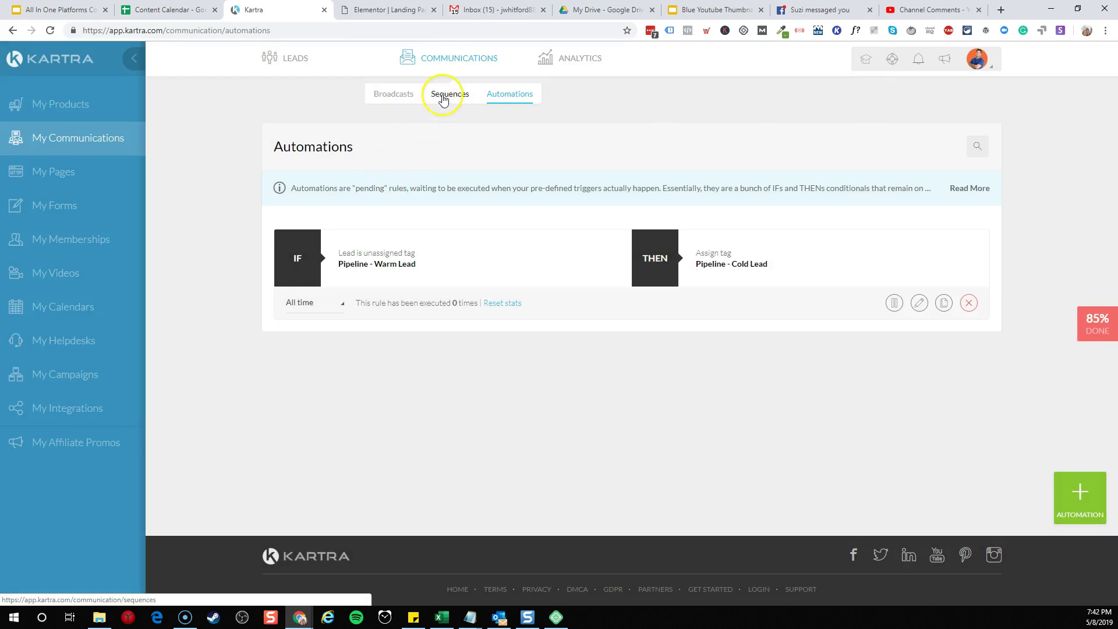
- Display the Pipeline Management tags: Pipeline - Cold Lead (0 leads) and Pipeline - Warm Lead (1 lead)
mouse_move(303, 65)
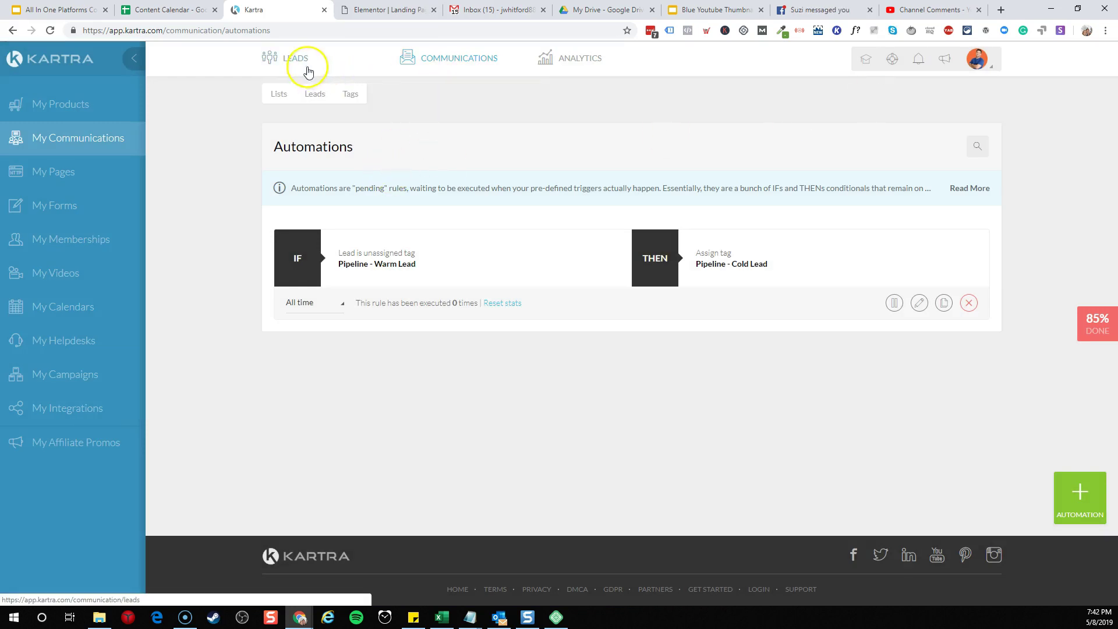
left_click(351, 96)
scroll(544, 166, "down", 1)
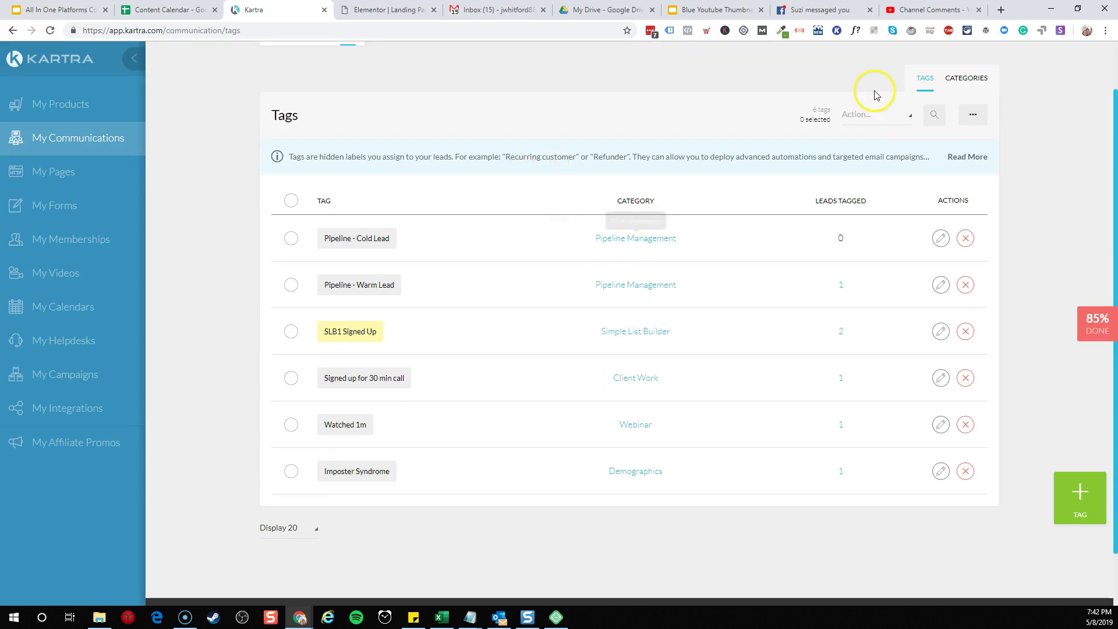
left_click(967, 78)
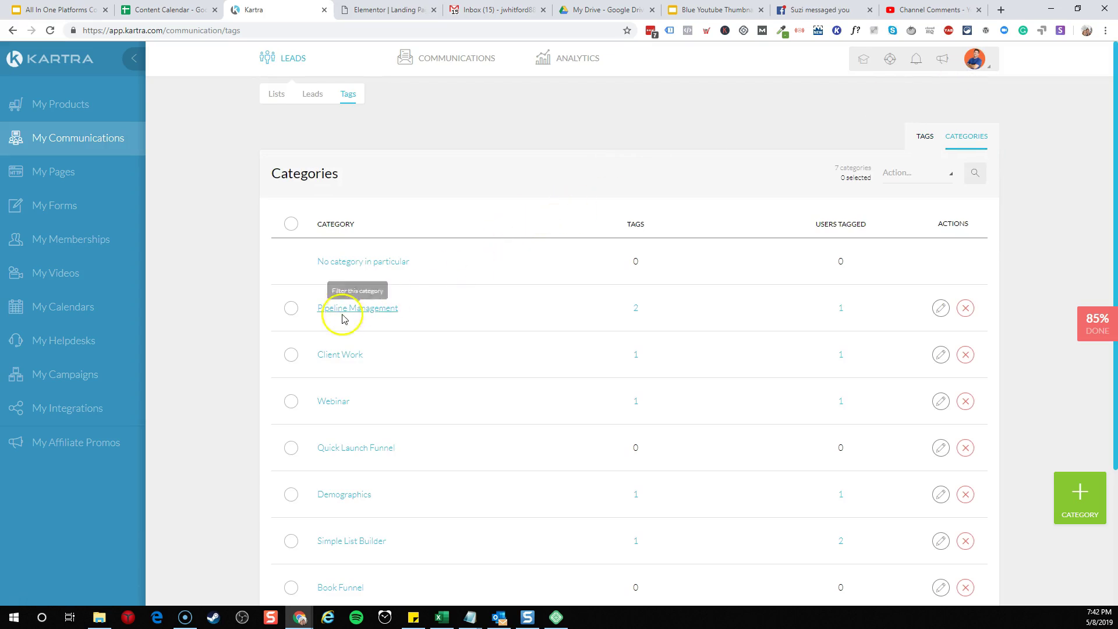
left_click(350, 308)
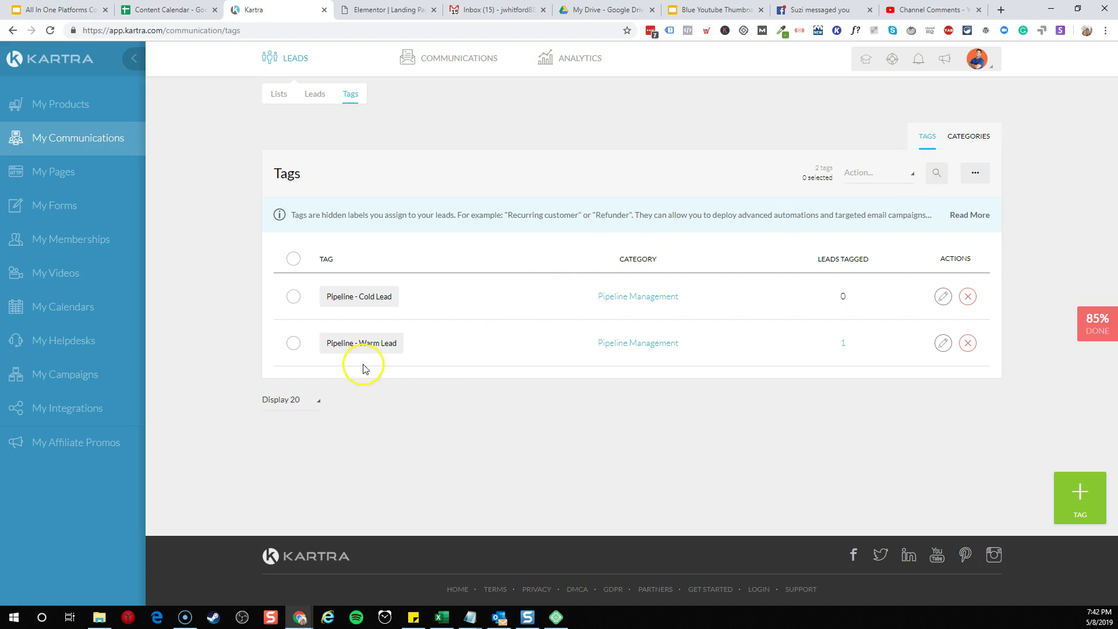
mouse_move(359, 339)
left_click(452, 353)
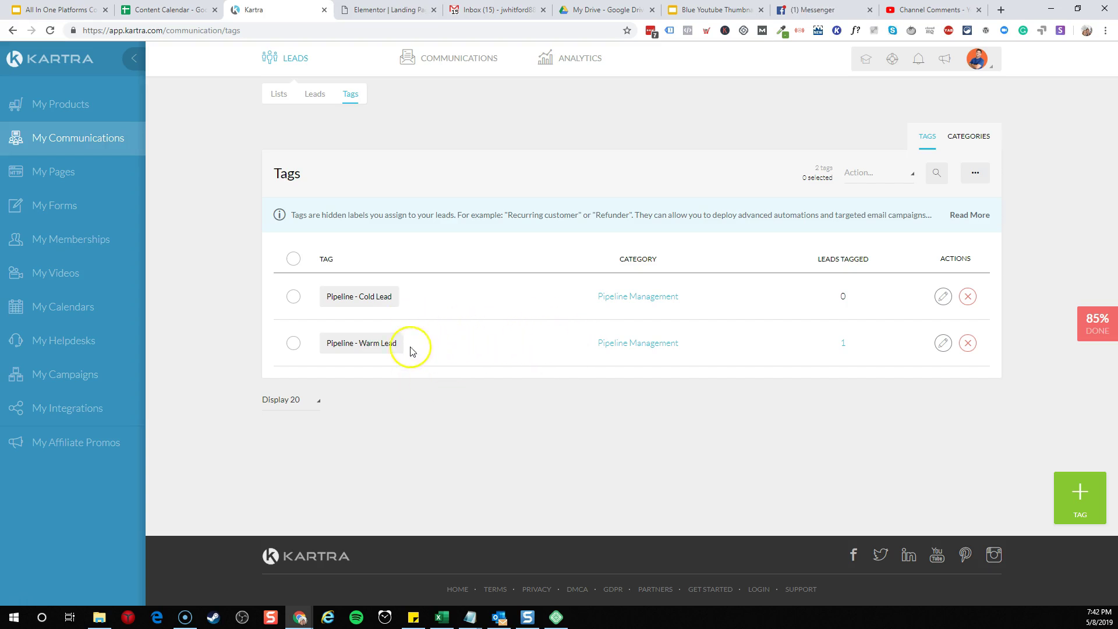